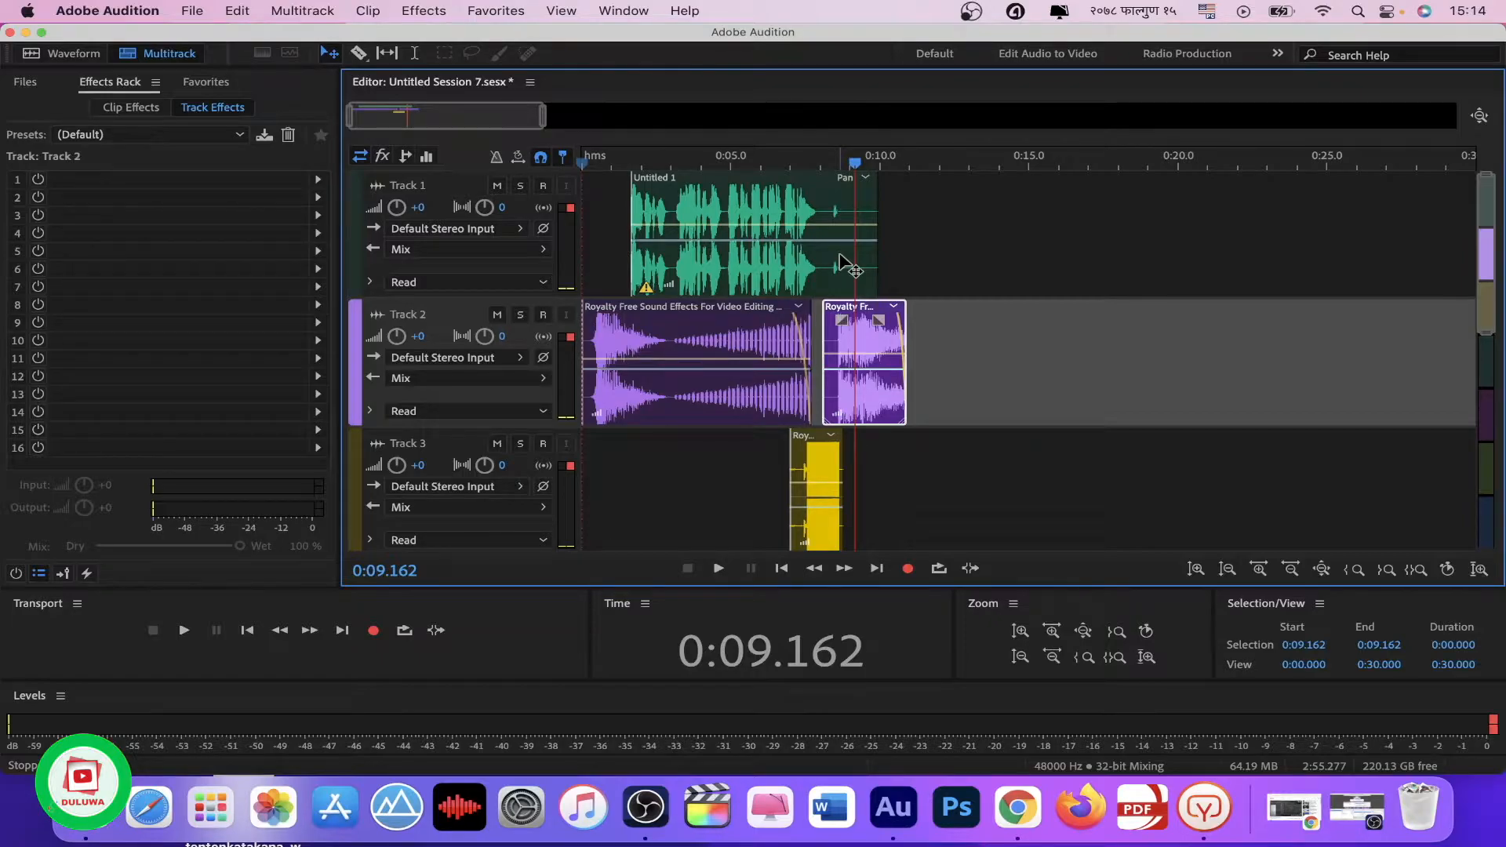
Step: Open the Track 1 voice clip in the waveform editor, select all of it, and apply DeNoise with the default 40% amount
double_click(843, 263)
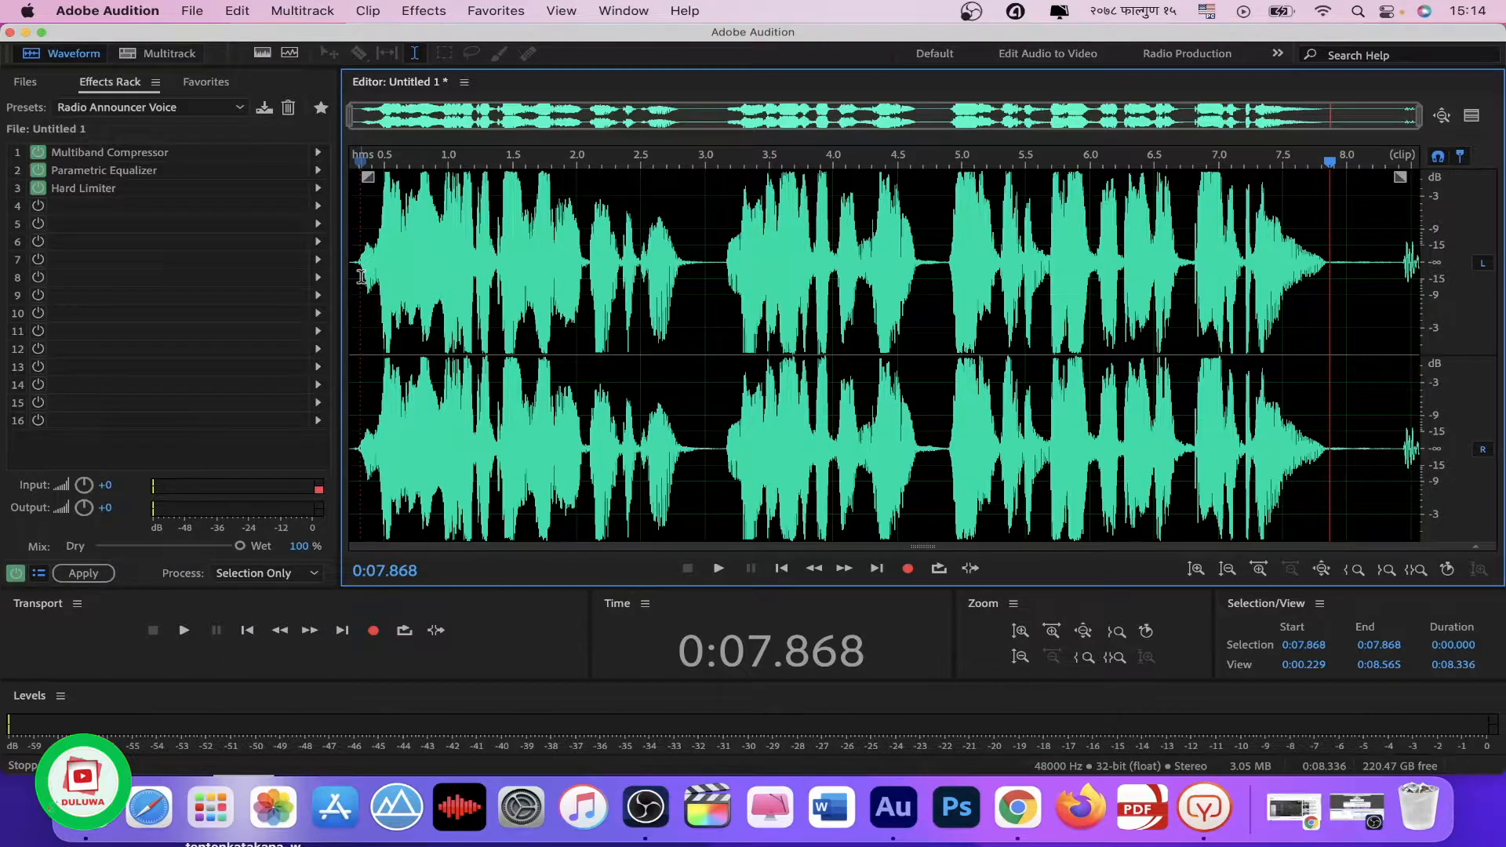
key("super+a")
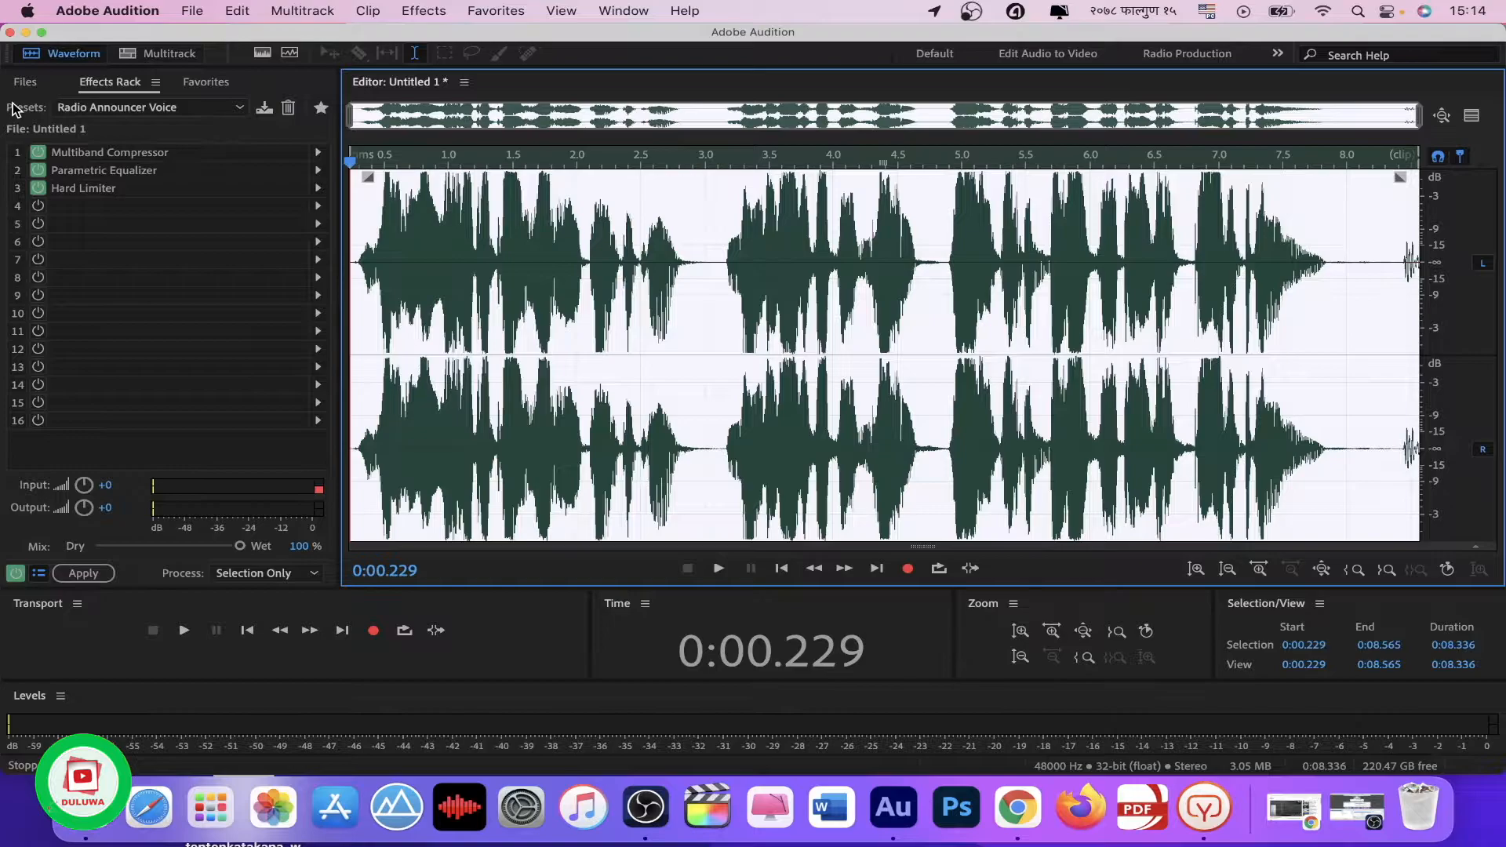
left_click(416, 16)
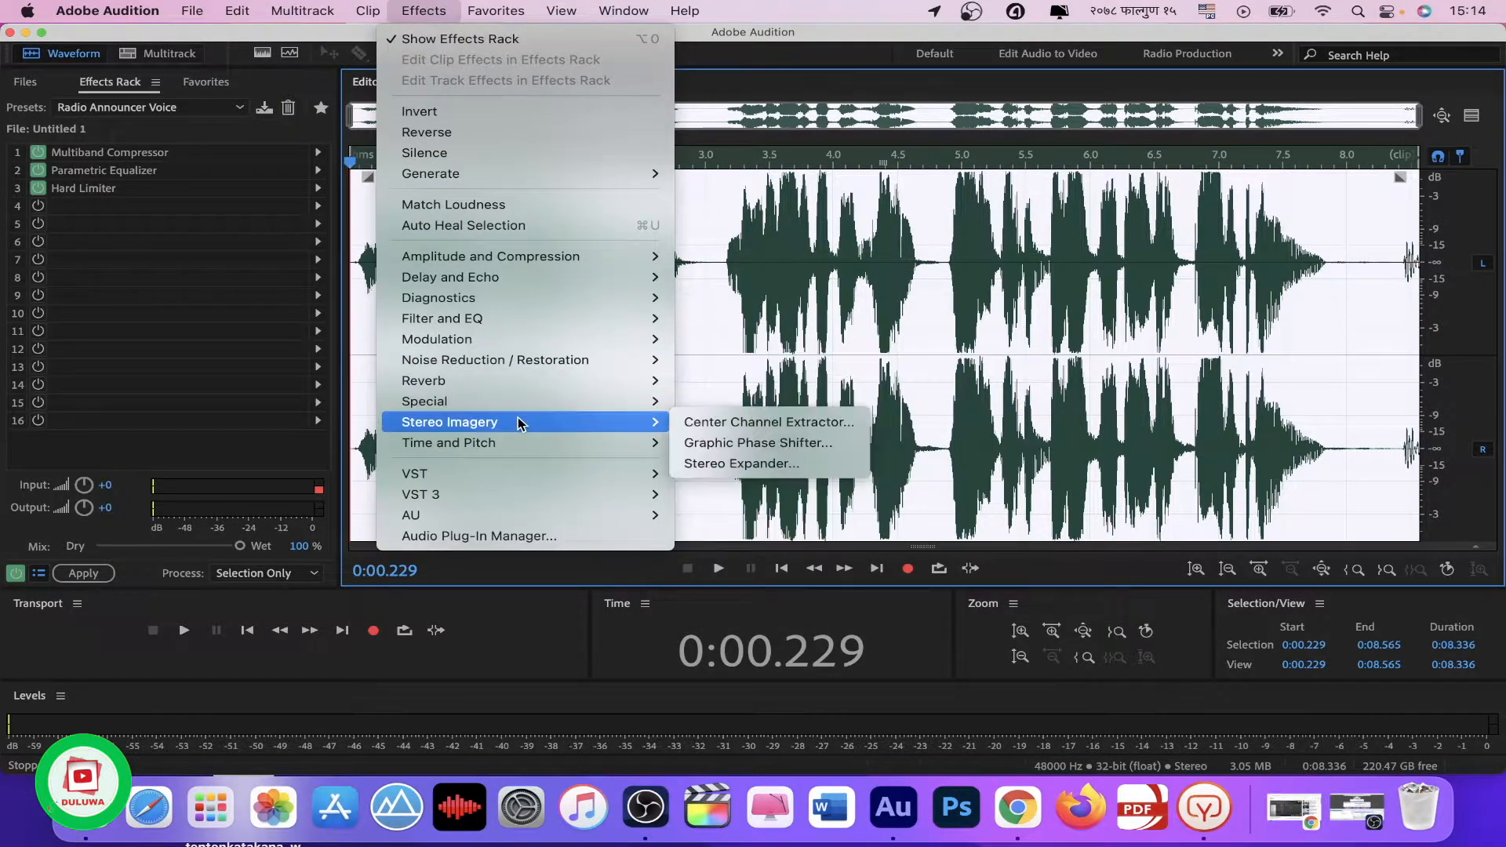
mouse_move(522, 360)
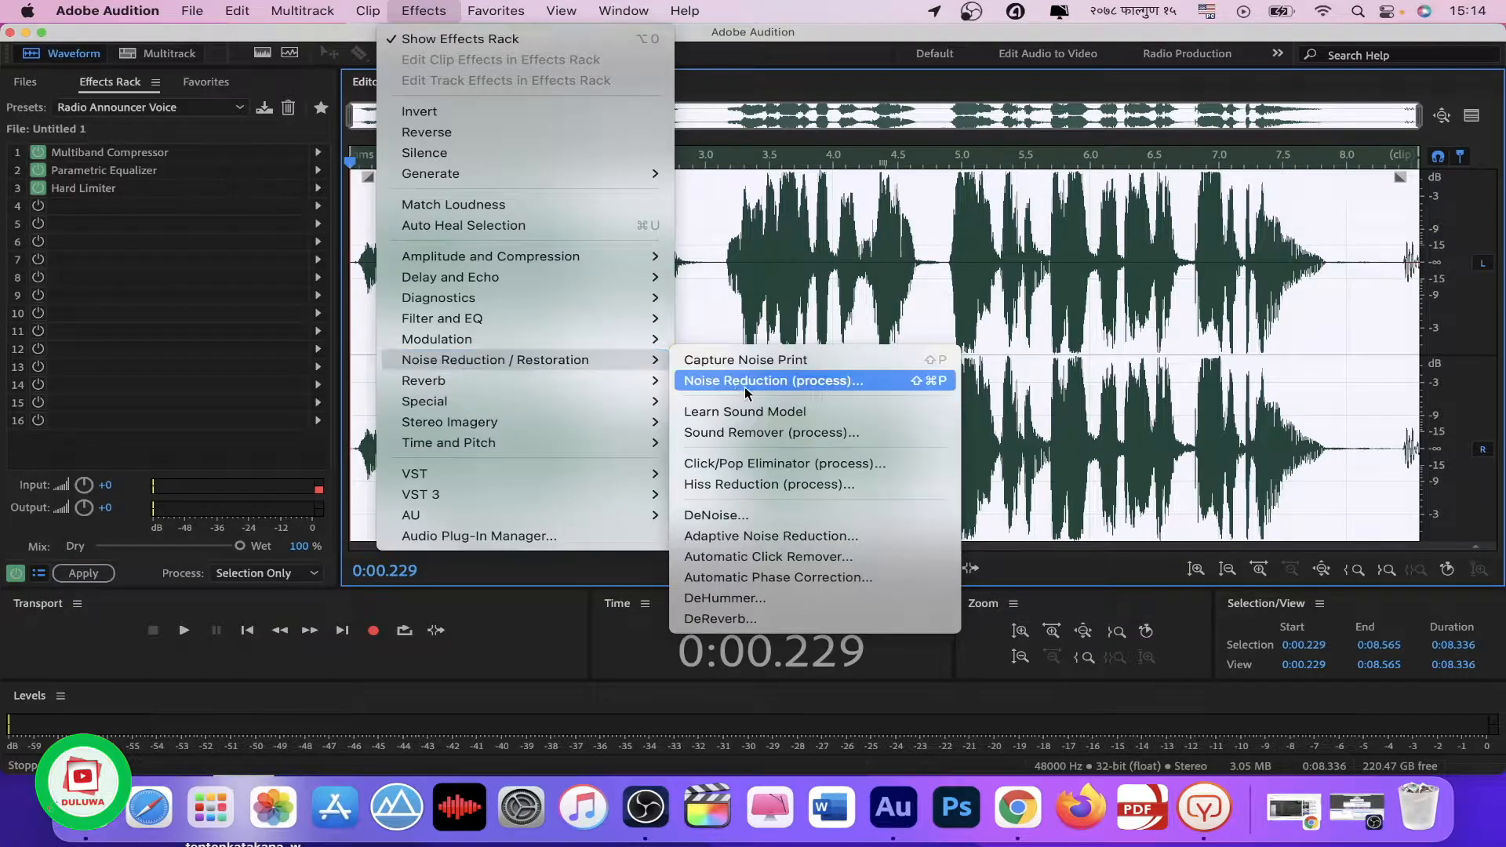
left_click(729, 517)
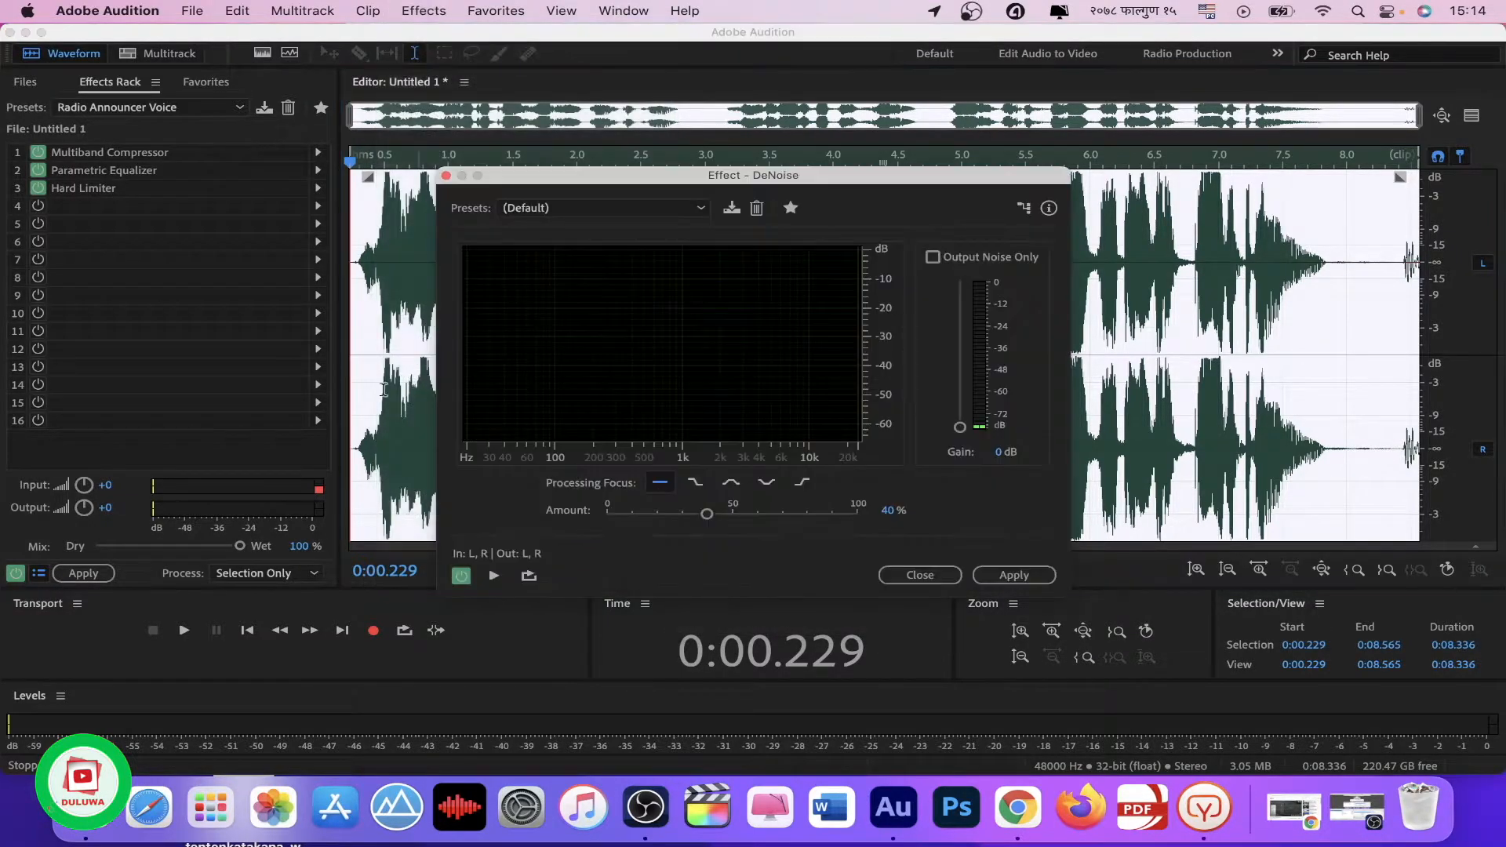
left_click(1015, 581)
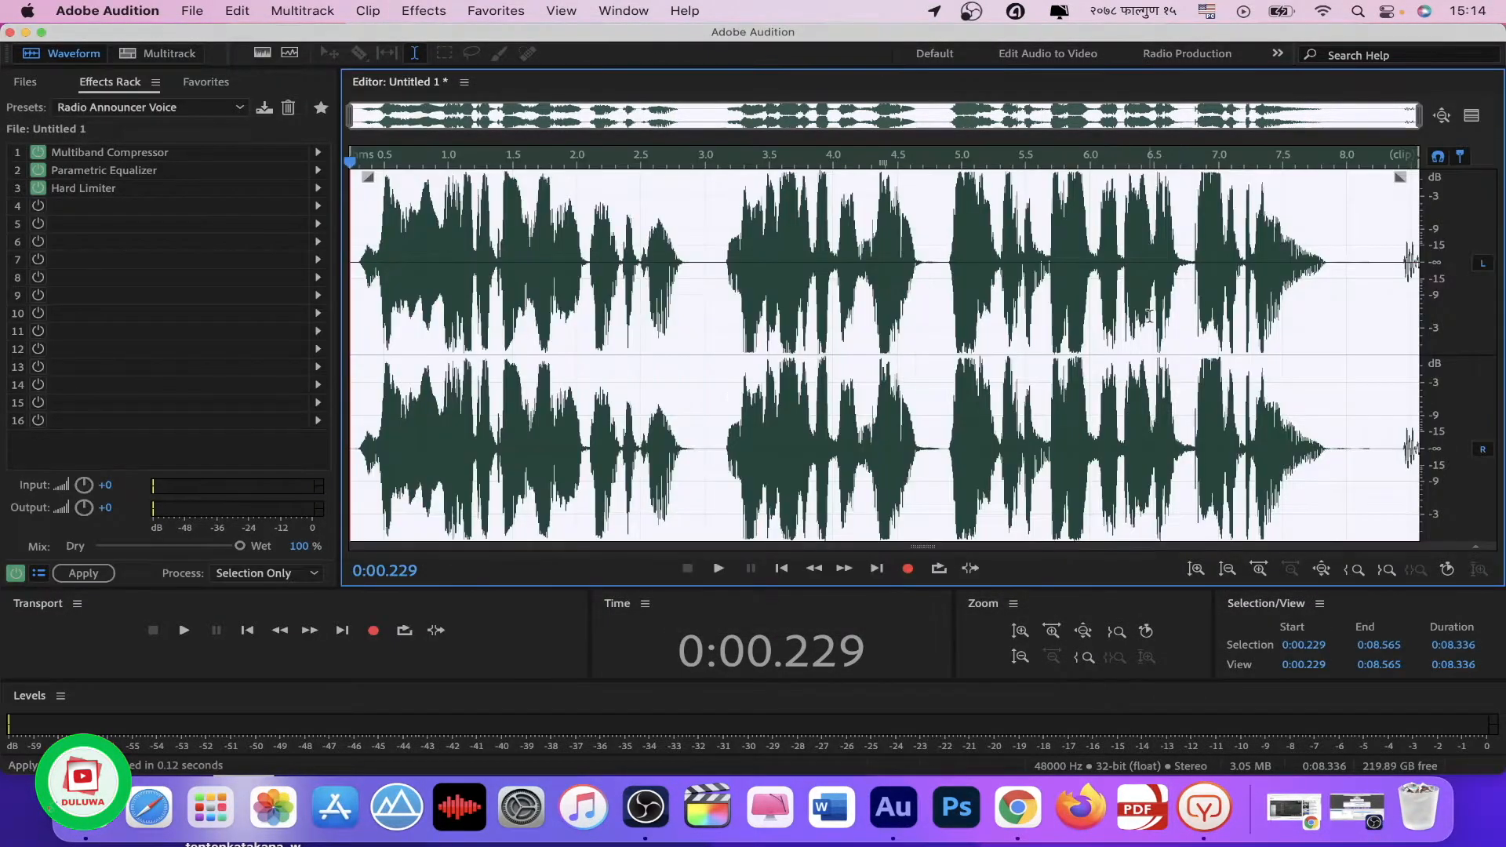
Step: Apply the Parametric Equalizer to the selected voice recording using its existing custom curve
left_click(424, 12)
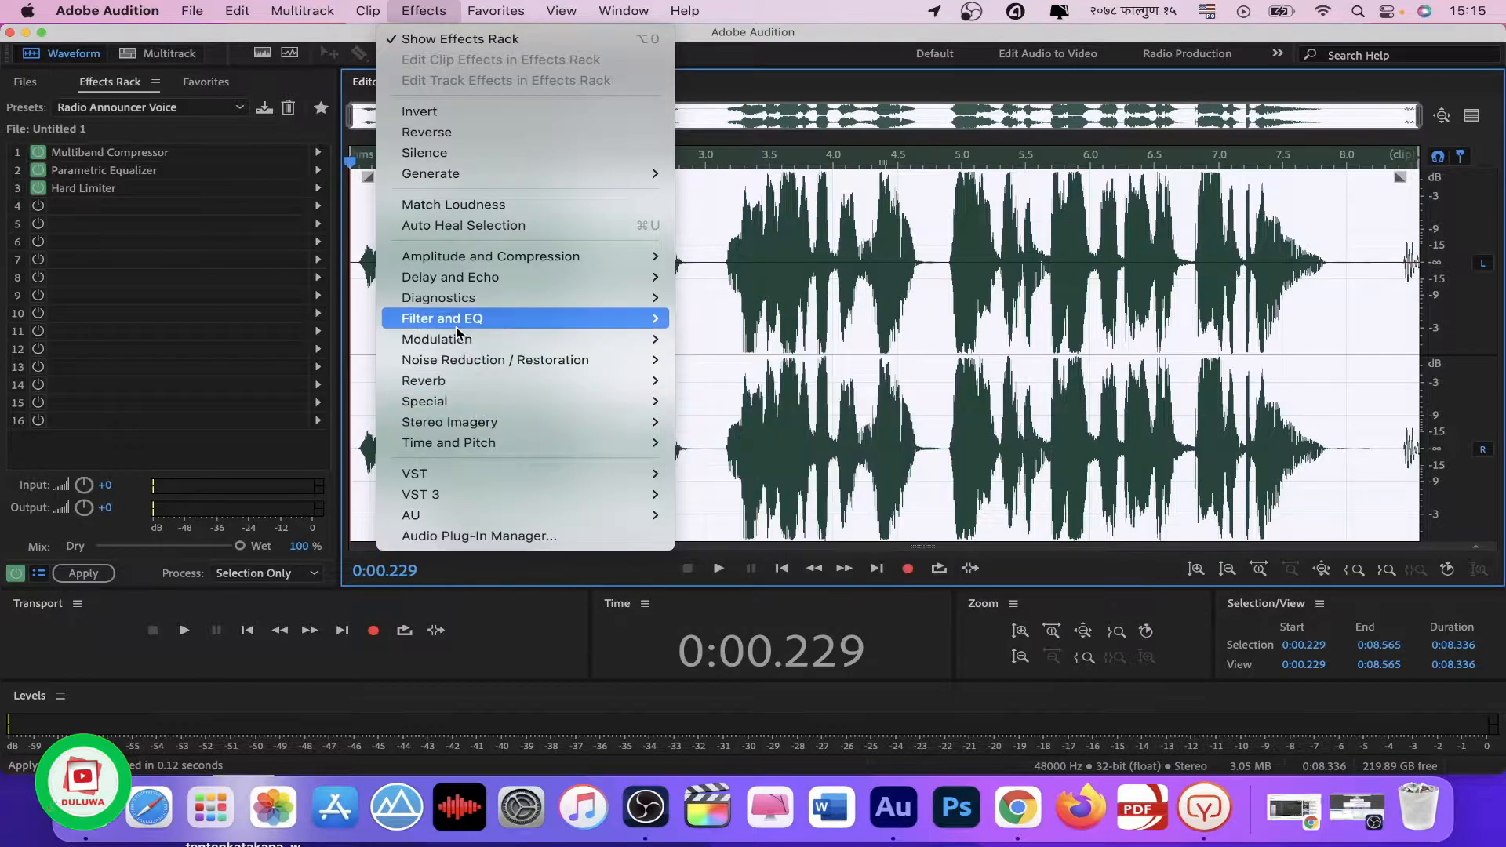
mouse_move(456, 328)
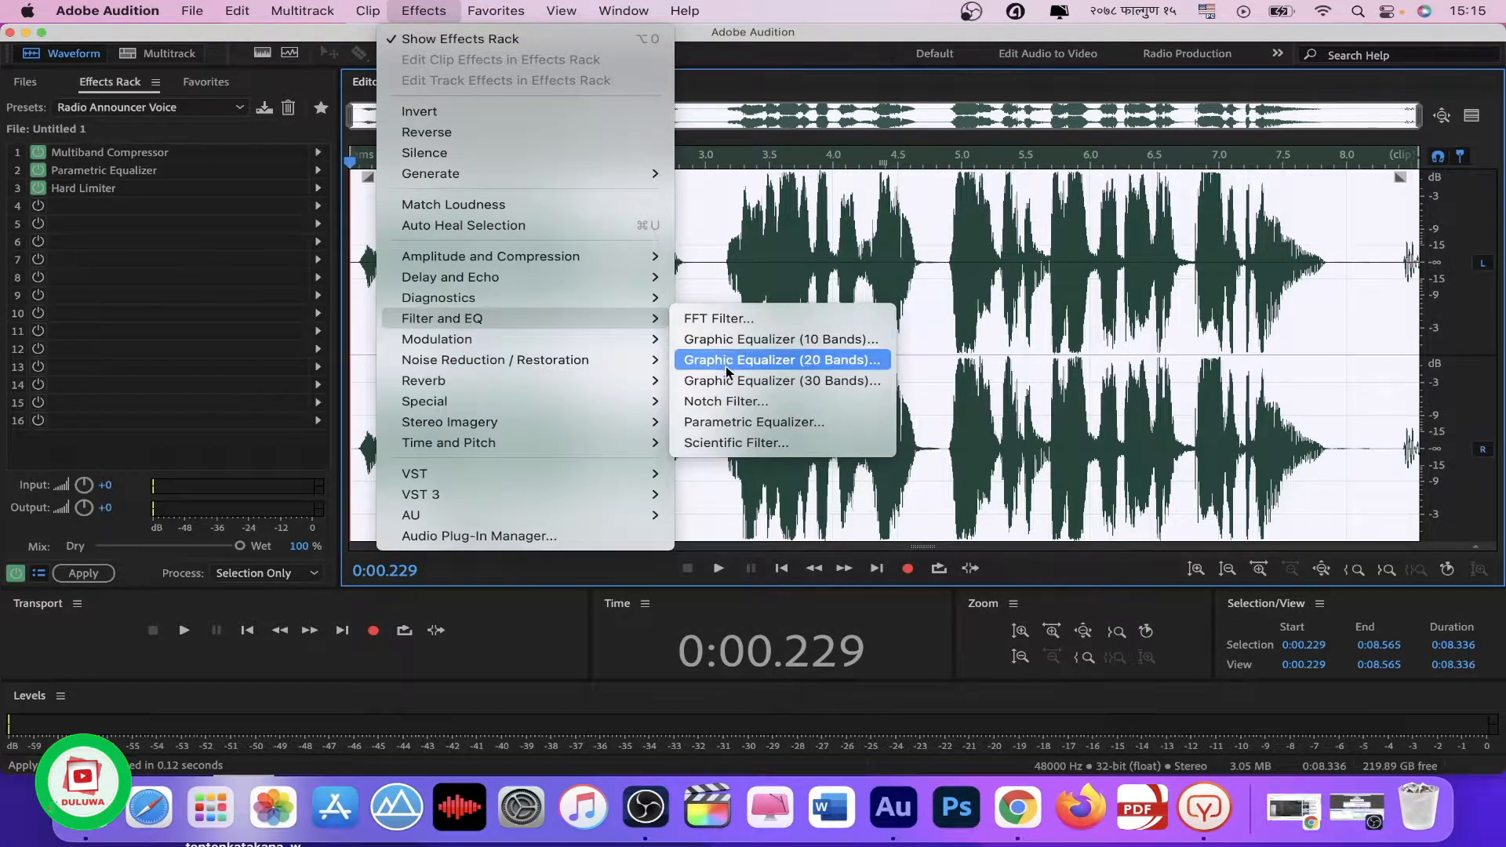
left_click(734, 424)
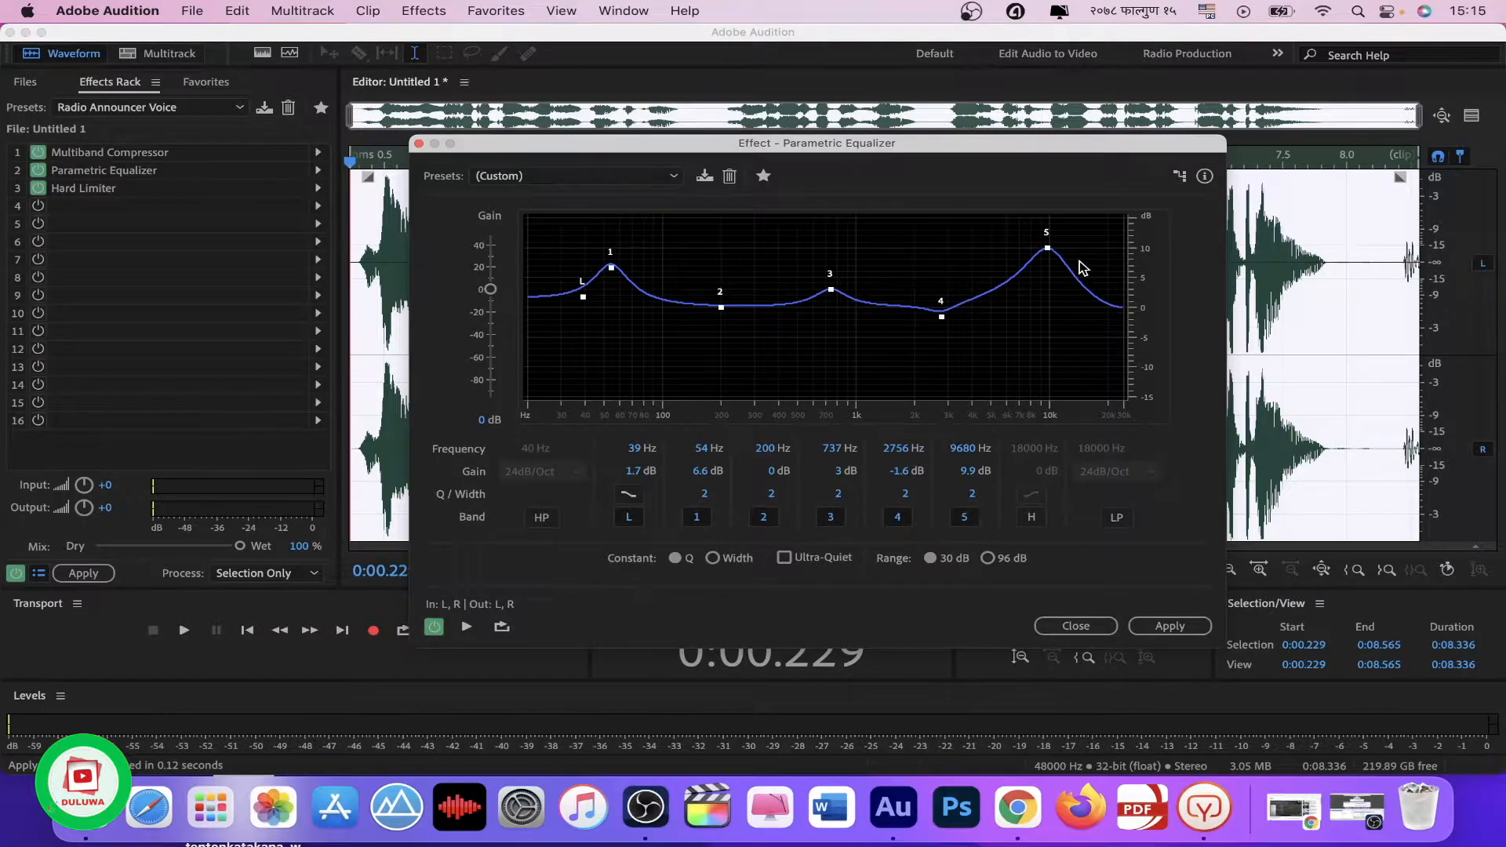
left_click(1203, 632)
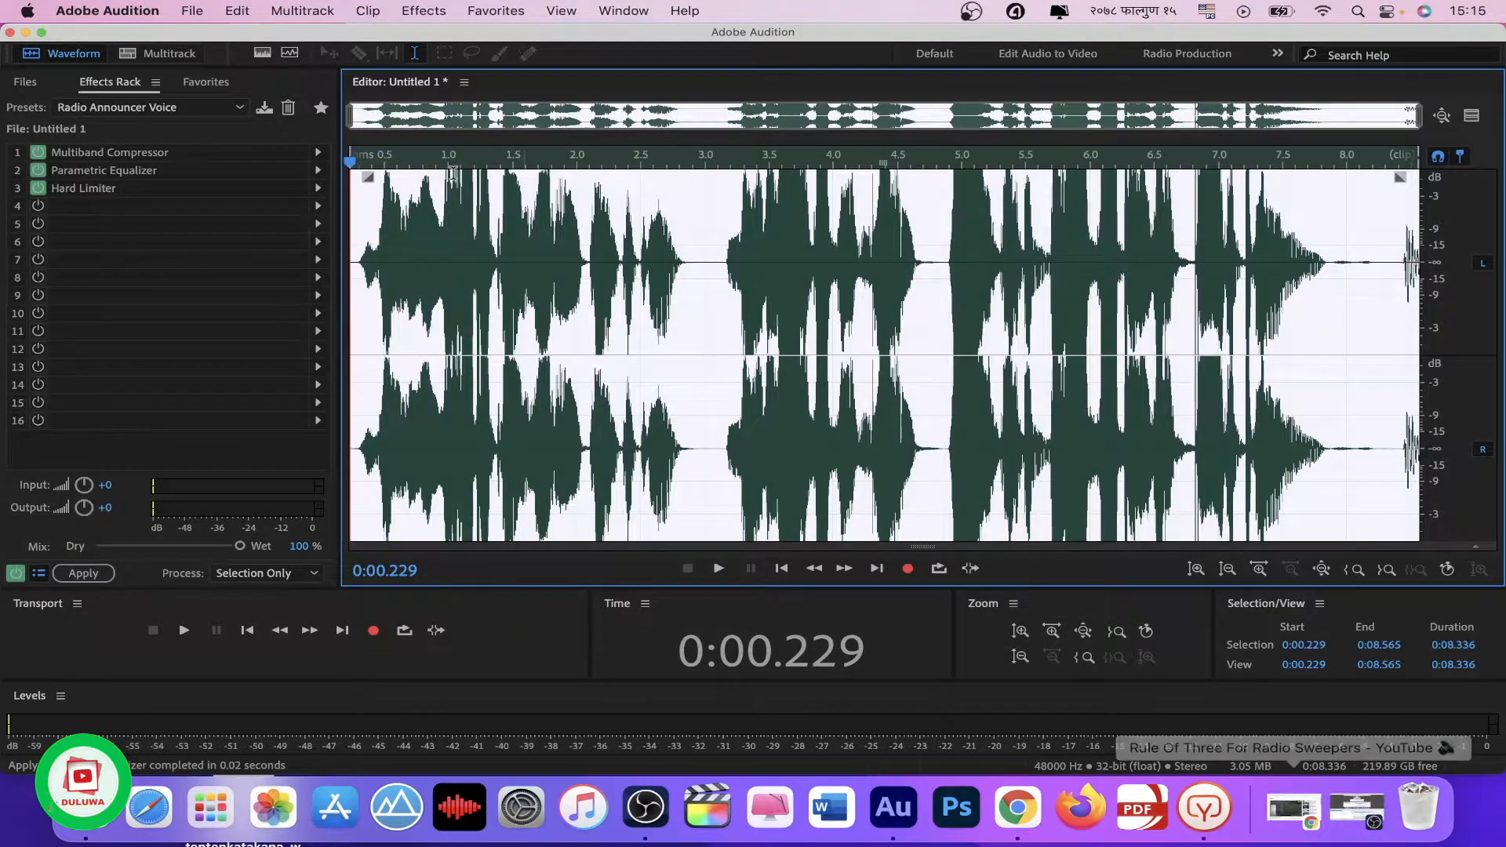
Step: Apply the Mastering effect to the selected voice recording using its existing custom settings
left_click(423, 10)
mouse_move(465, 402)
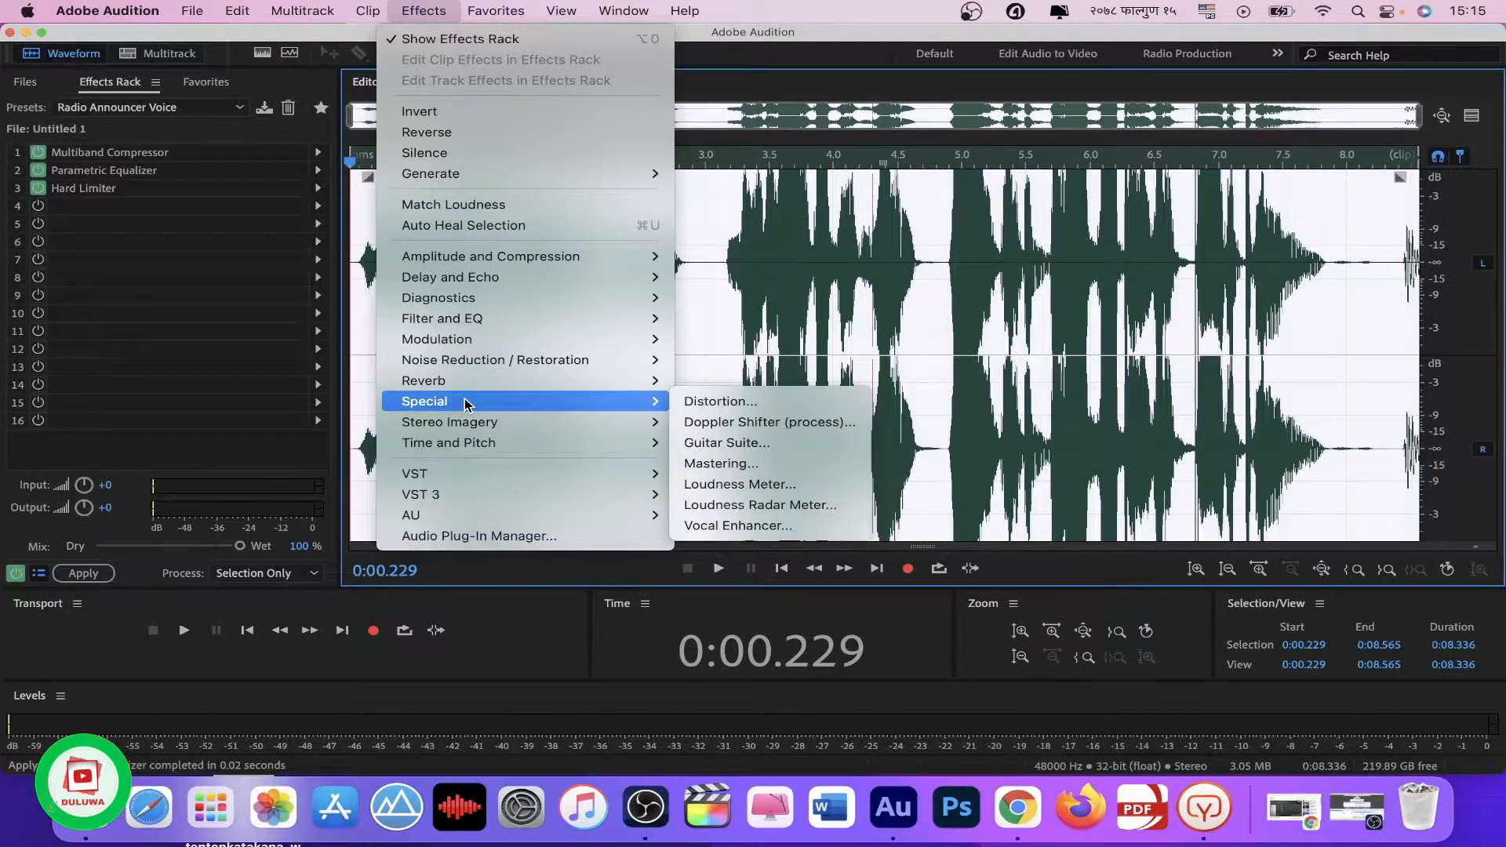
left_click(758, 470)
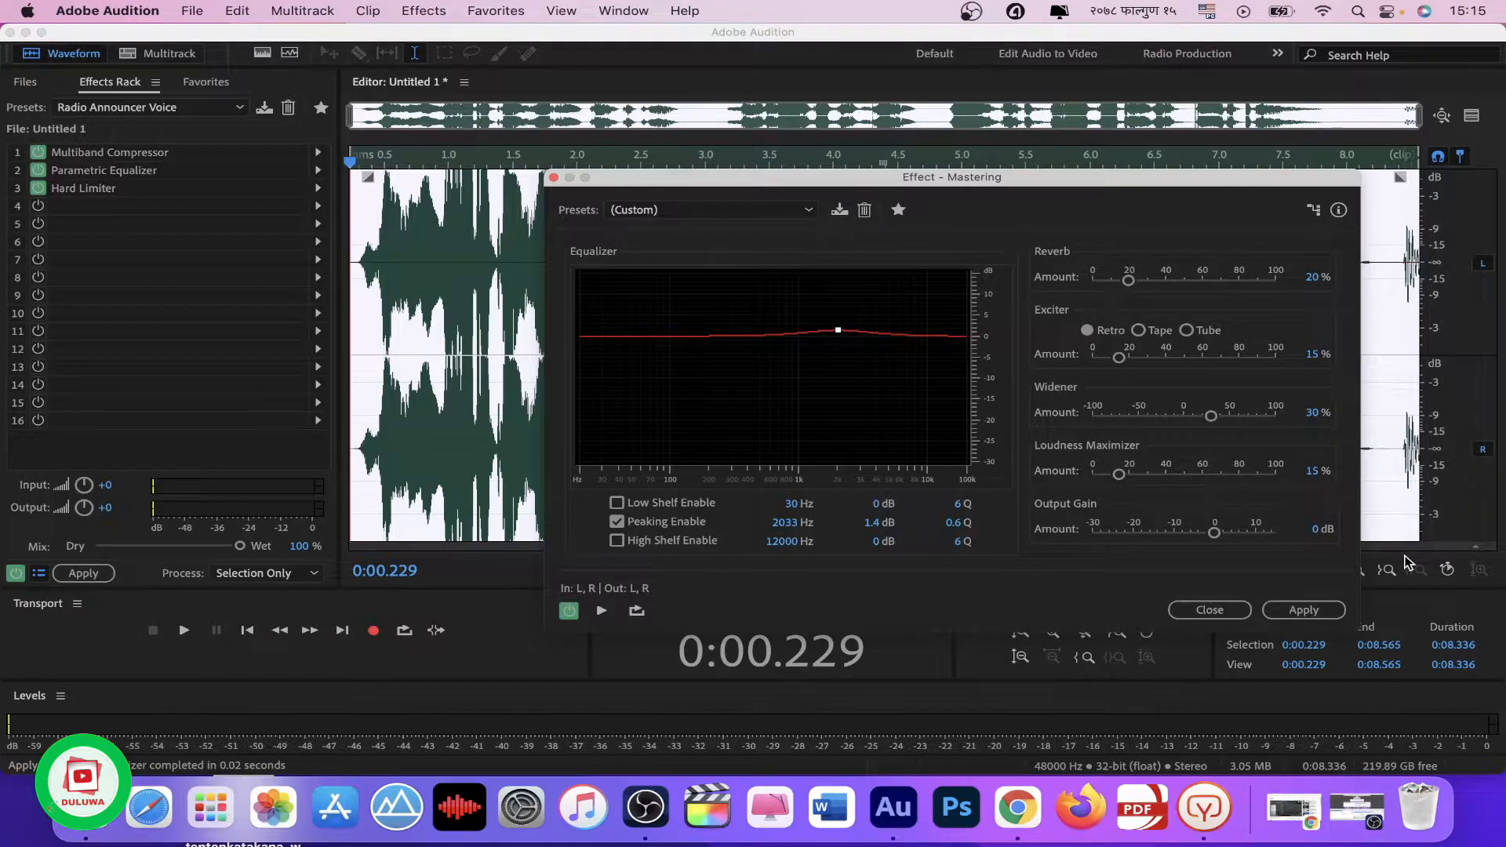
left_click(1303, 610)
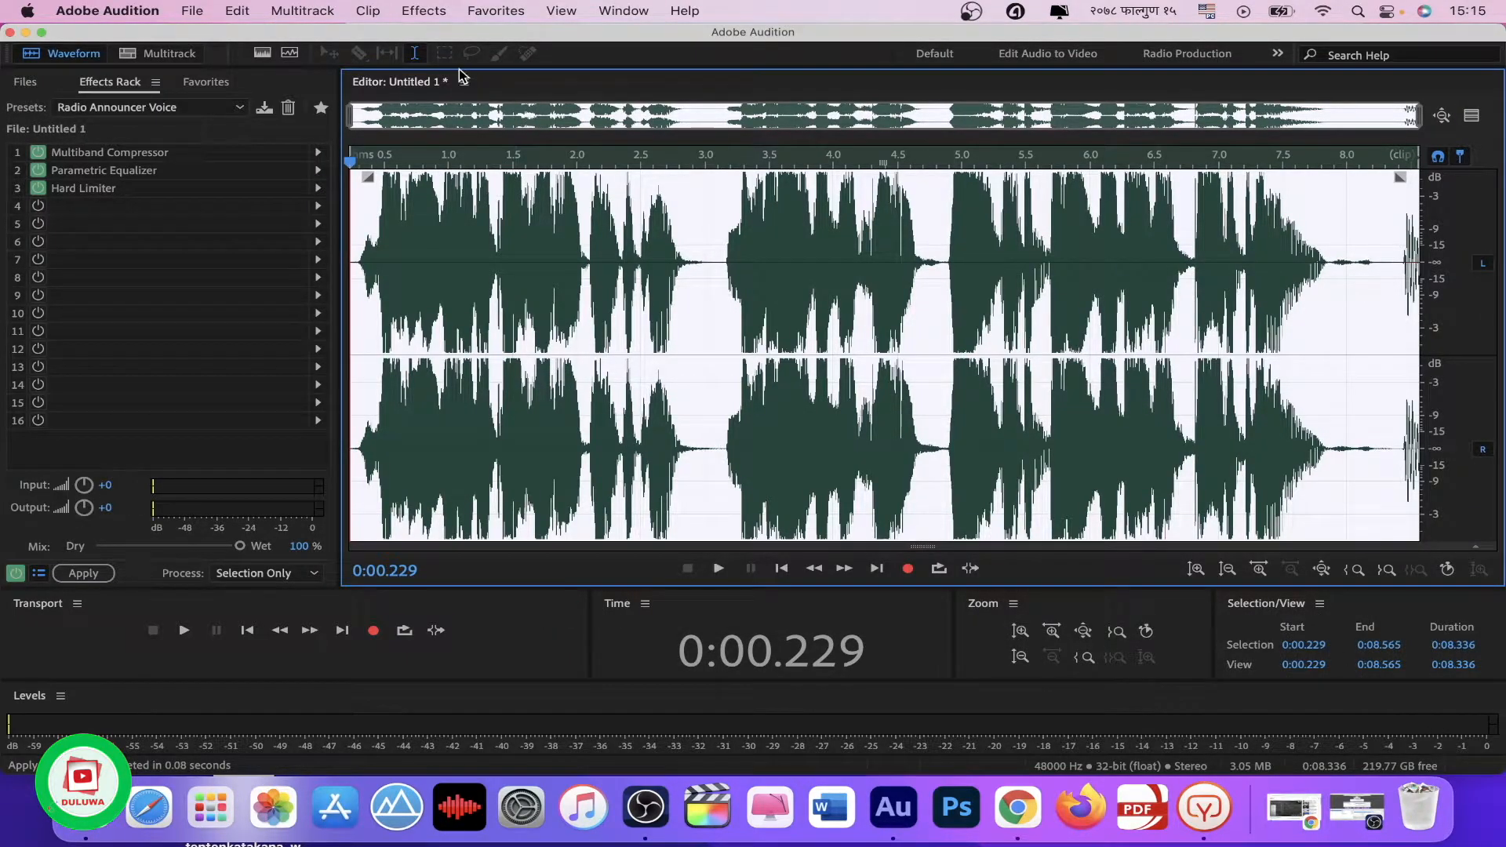
Step: Apply the Echo effect to the selected voice recording using its existing custom left and right channel settings
left_click(420, 11)
mouse_move(488, 322)
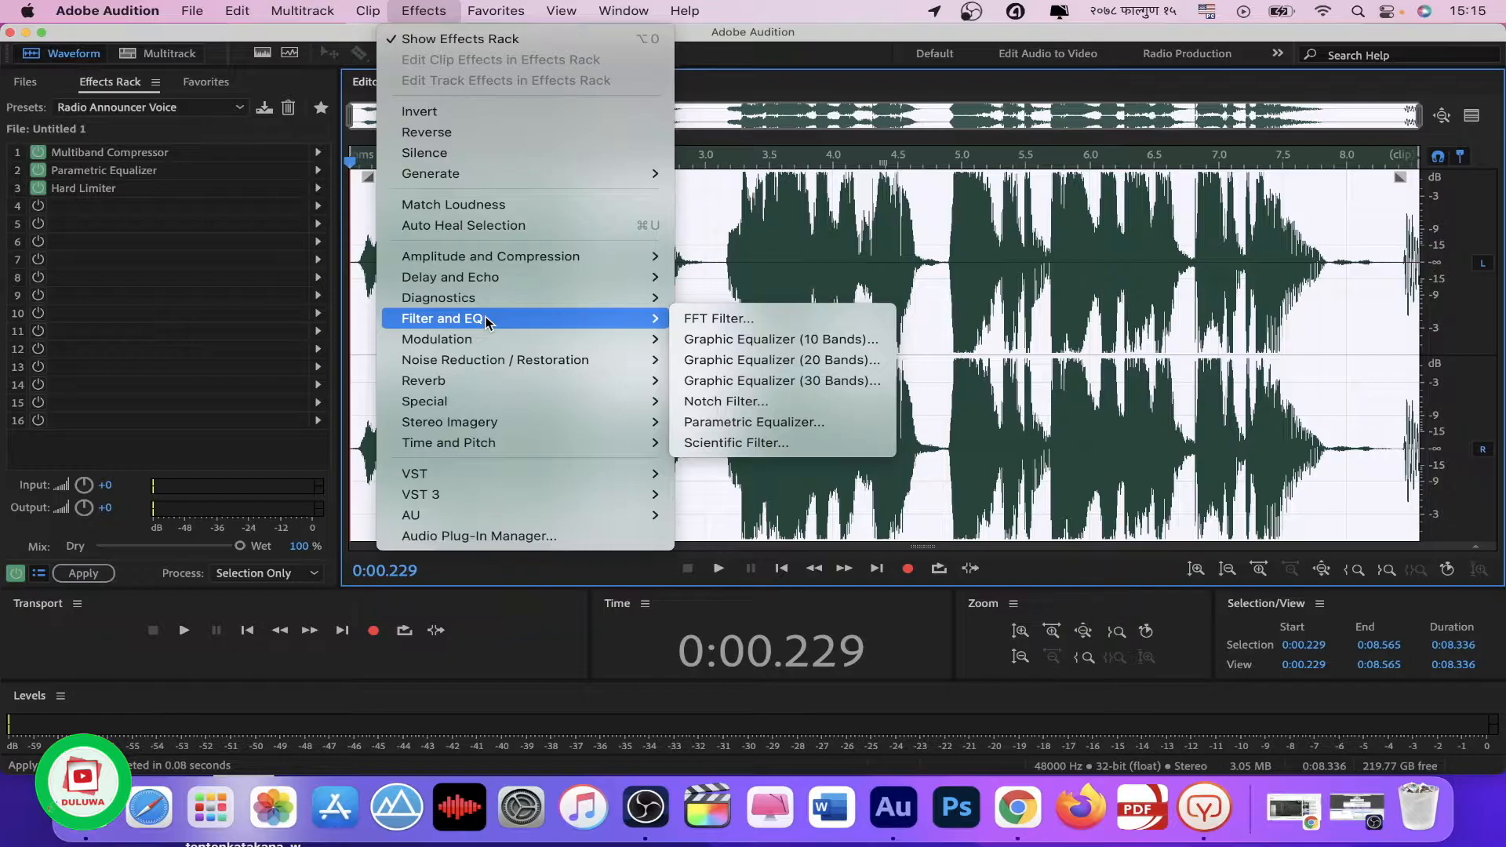
mouse_move(498, 284)
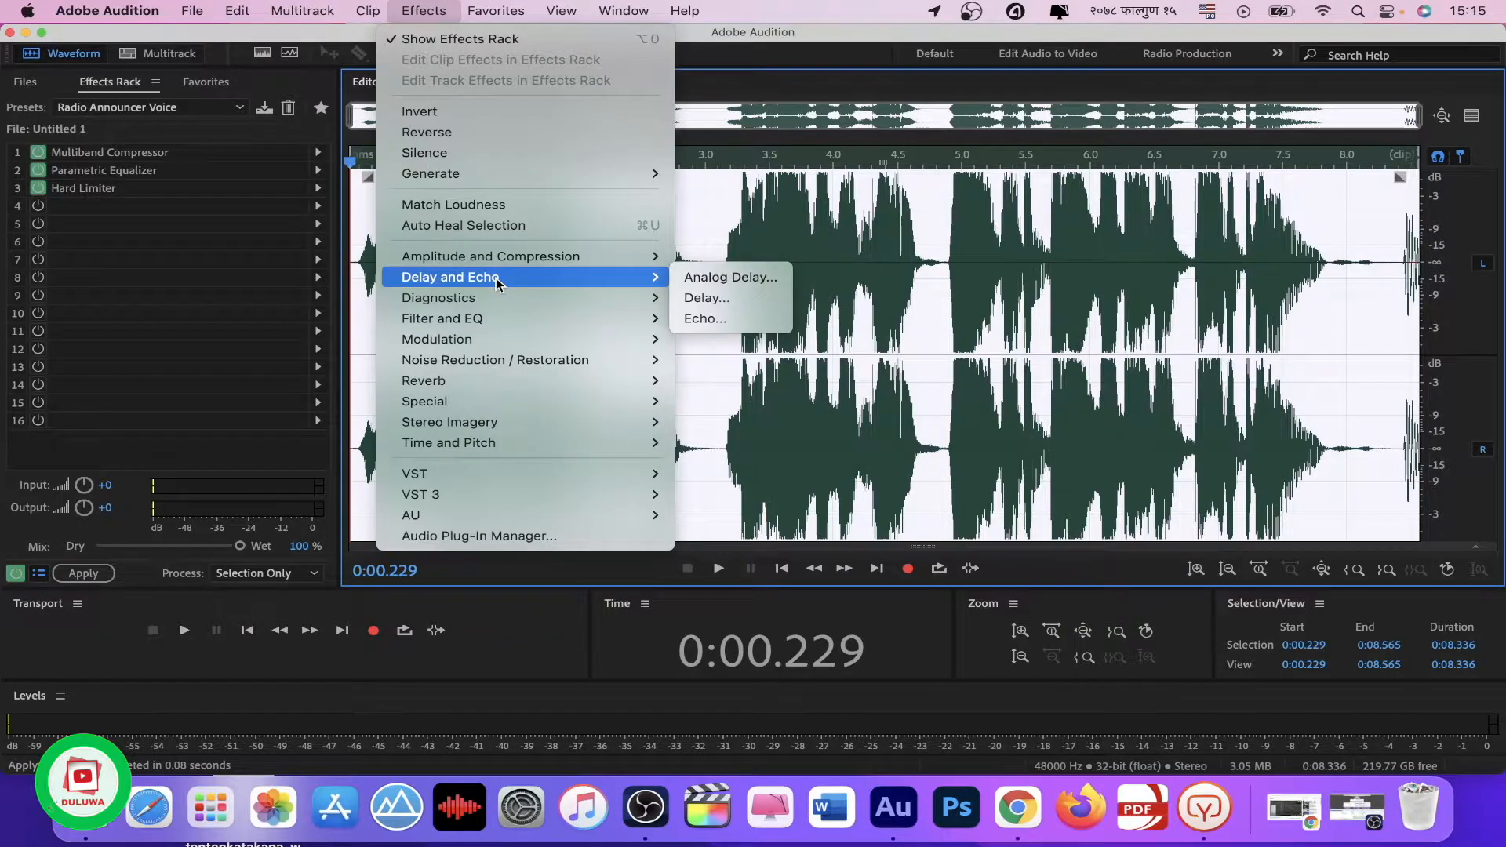
left_click(767, 318)
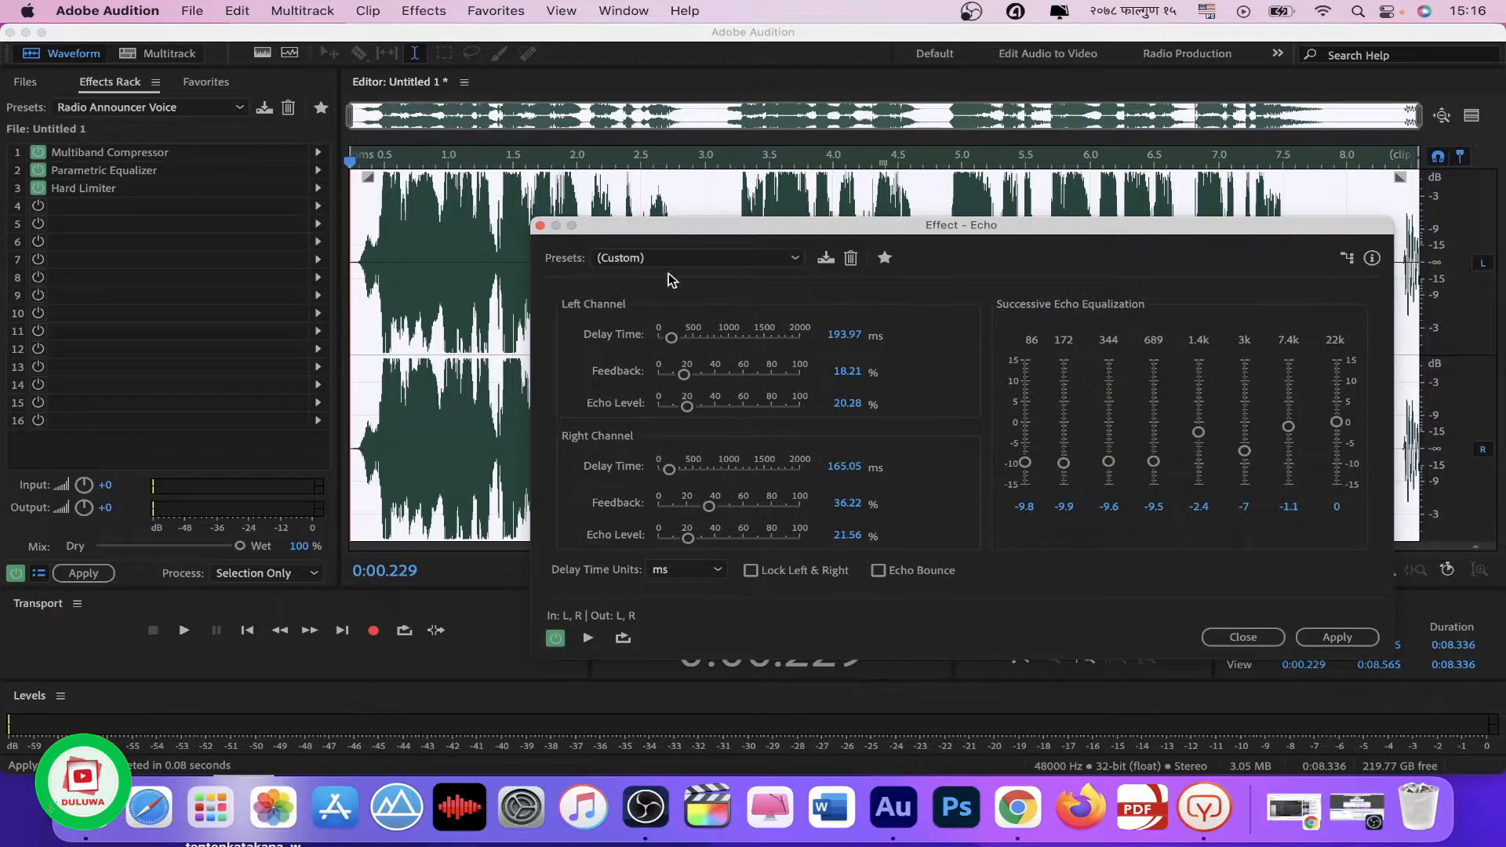
left_click(1329, 635)
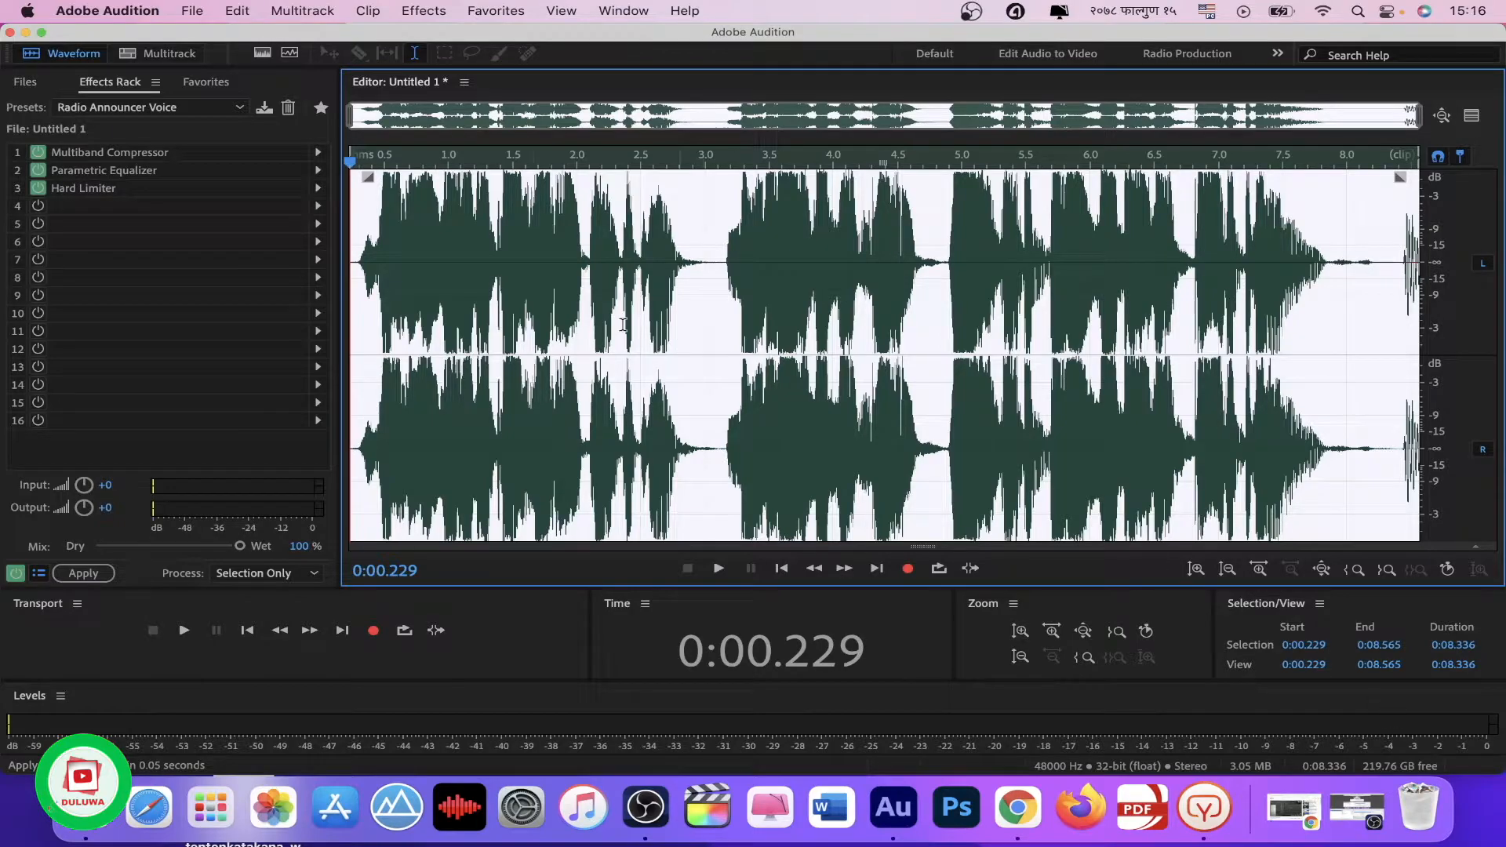
Step: Clear the selection and play the processed voice recording from the beginning of the speech
left_click(424, 270)
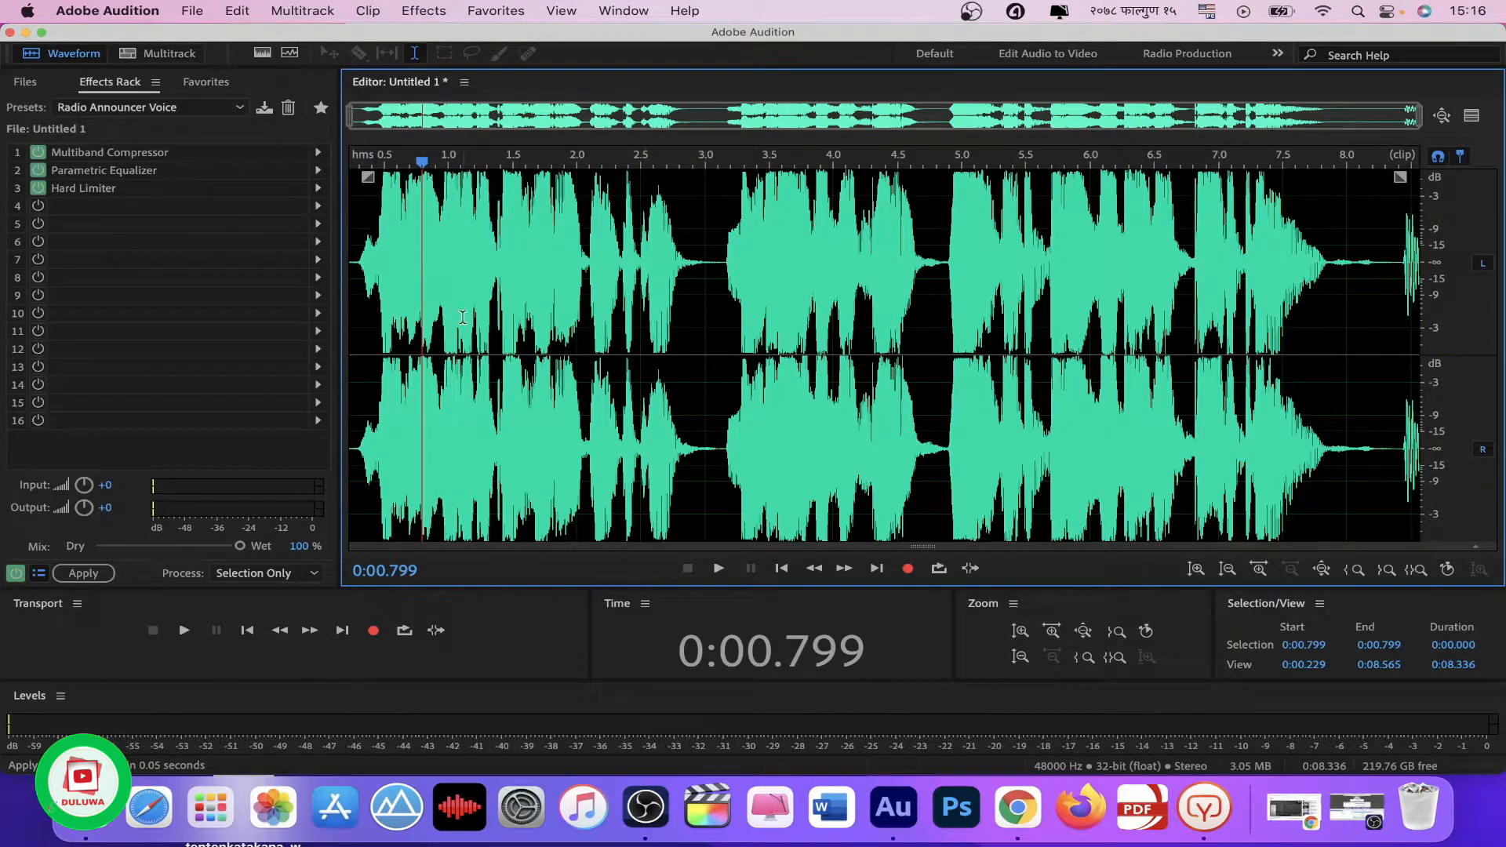
left_click(365, 263)
key("space")
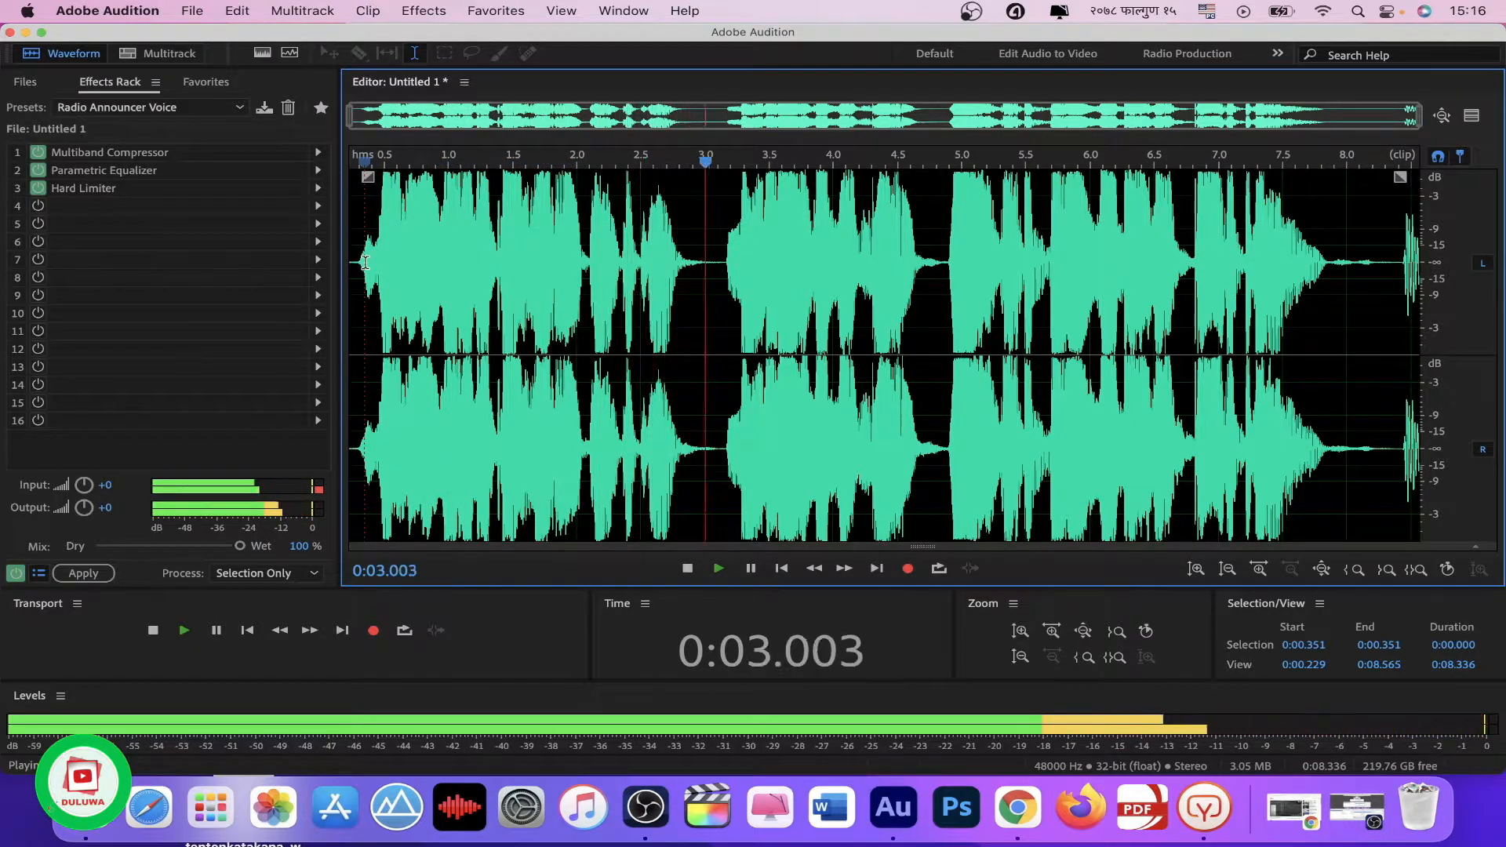
key("space")
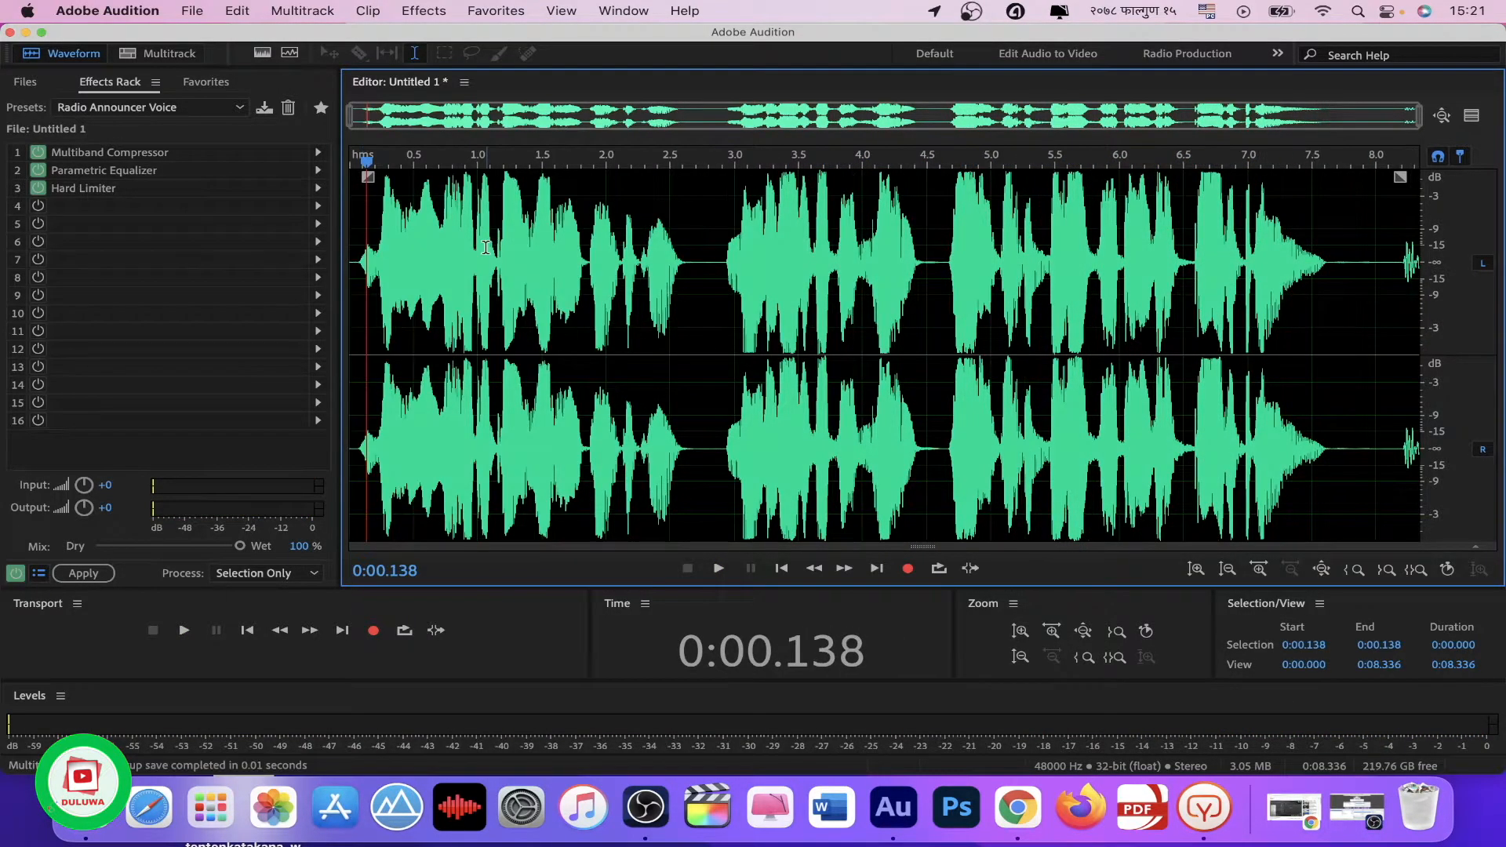
Step: Return to the multitrack session and place the Royalty Free Sound Effects MP3 from the desktop on Track 2
left_click(169, 53)
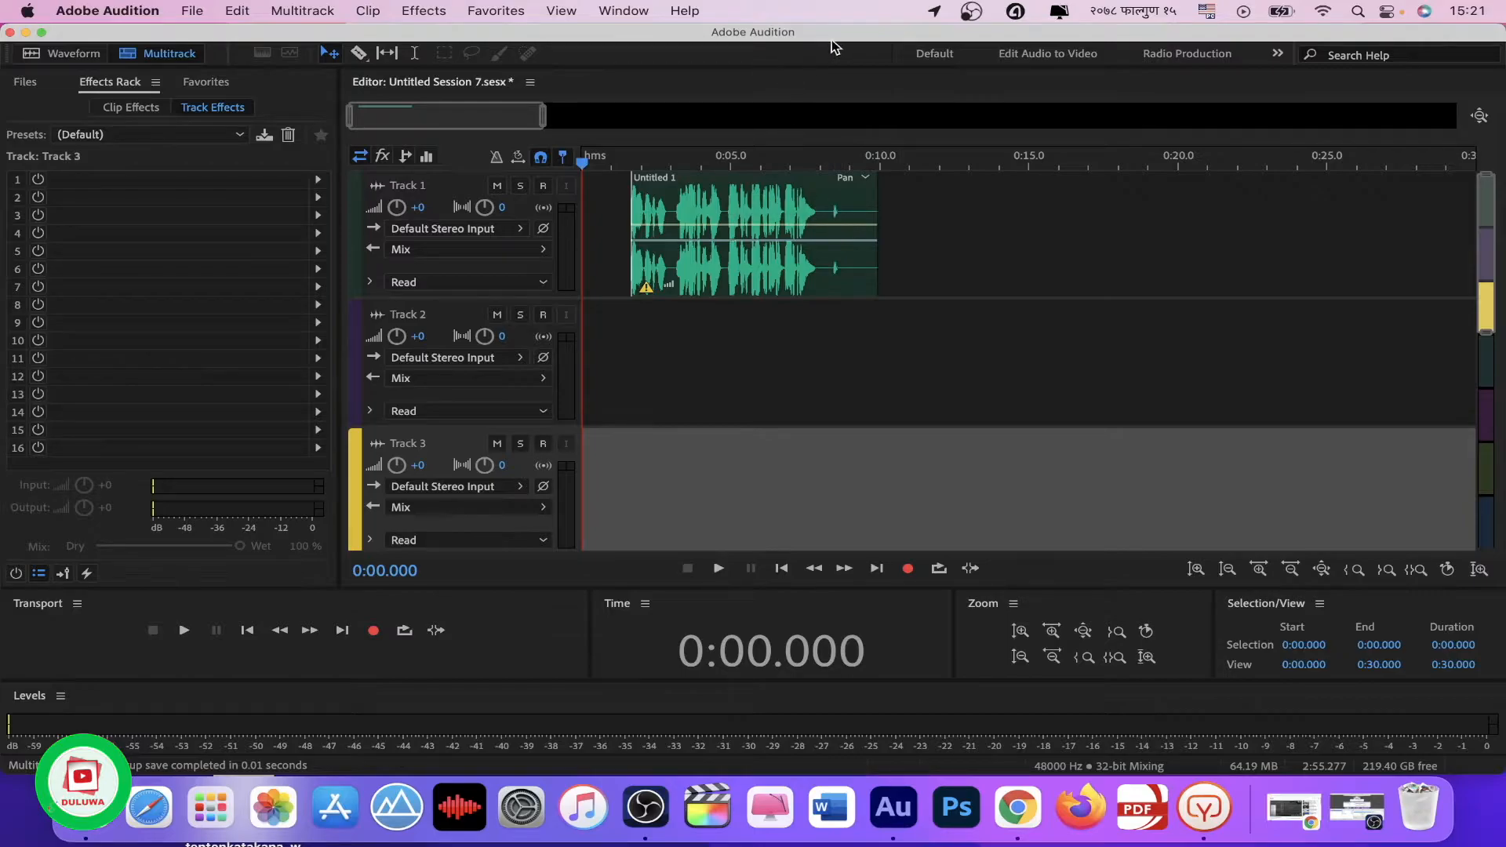
left_click_drag(845, 40, 1173, 118)
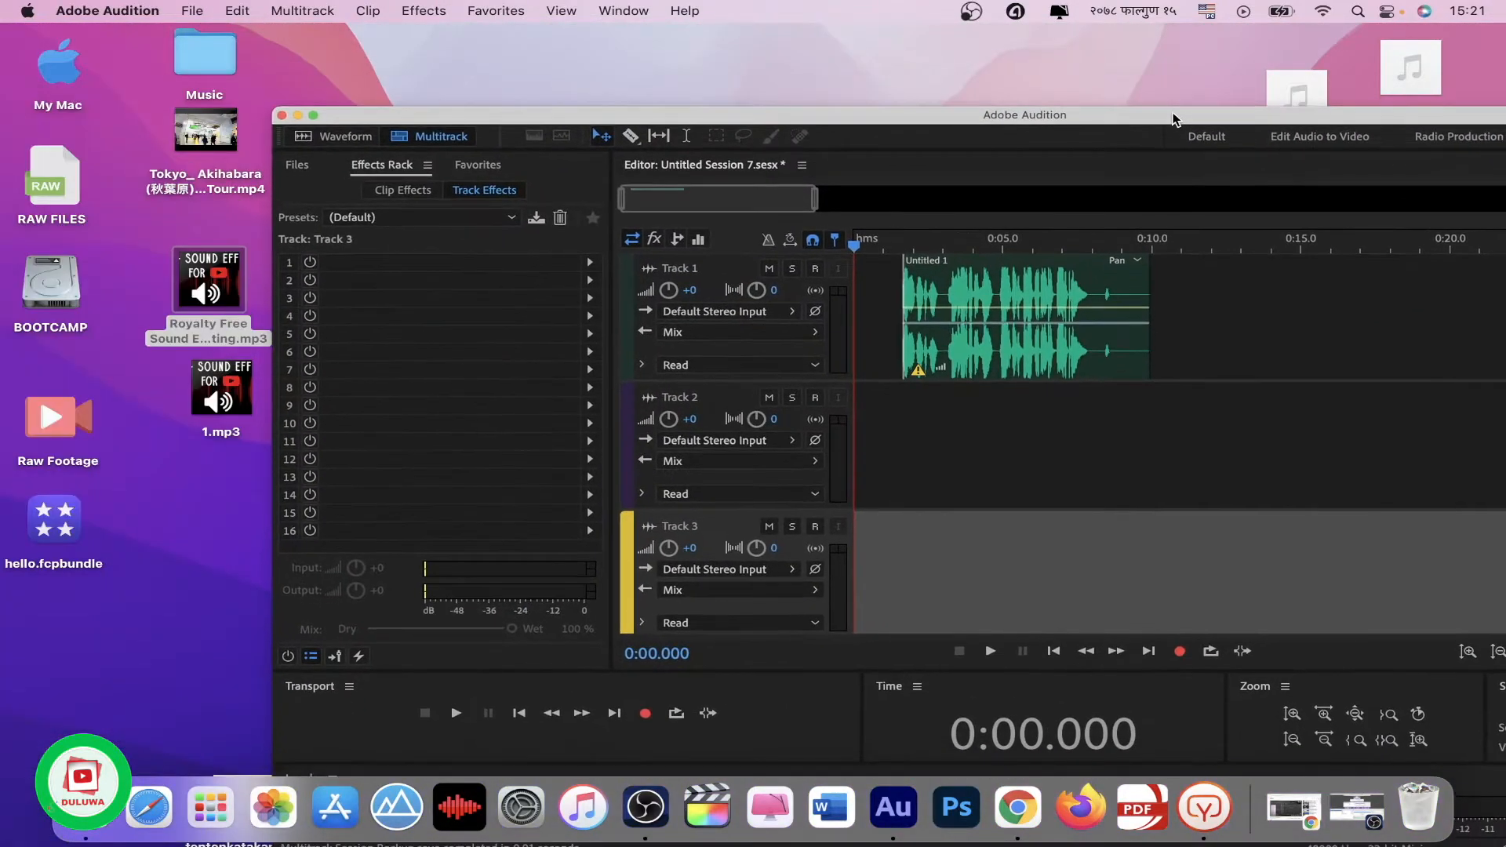
mouse_move(202, 296)
left_click_drag(202, 297, 1031, 451)
left_click(1225, 552)
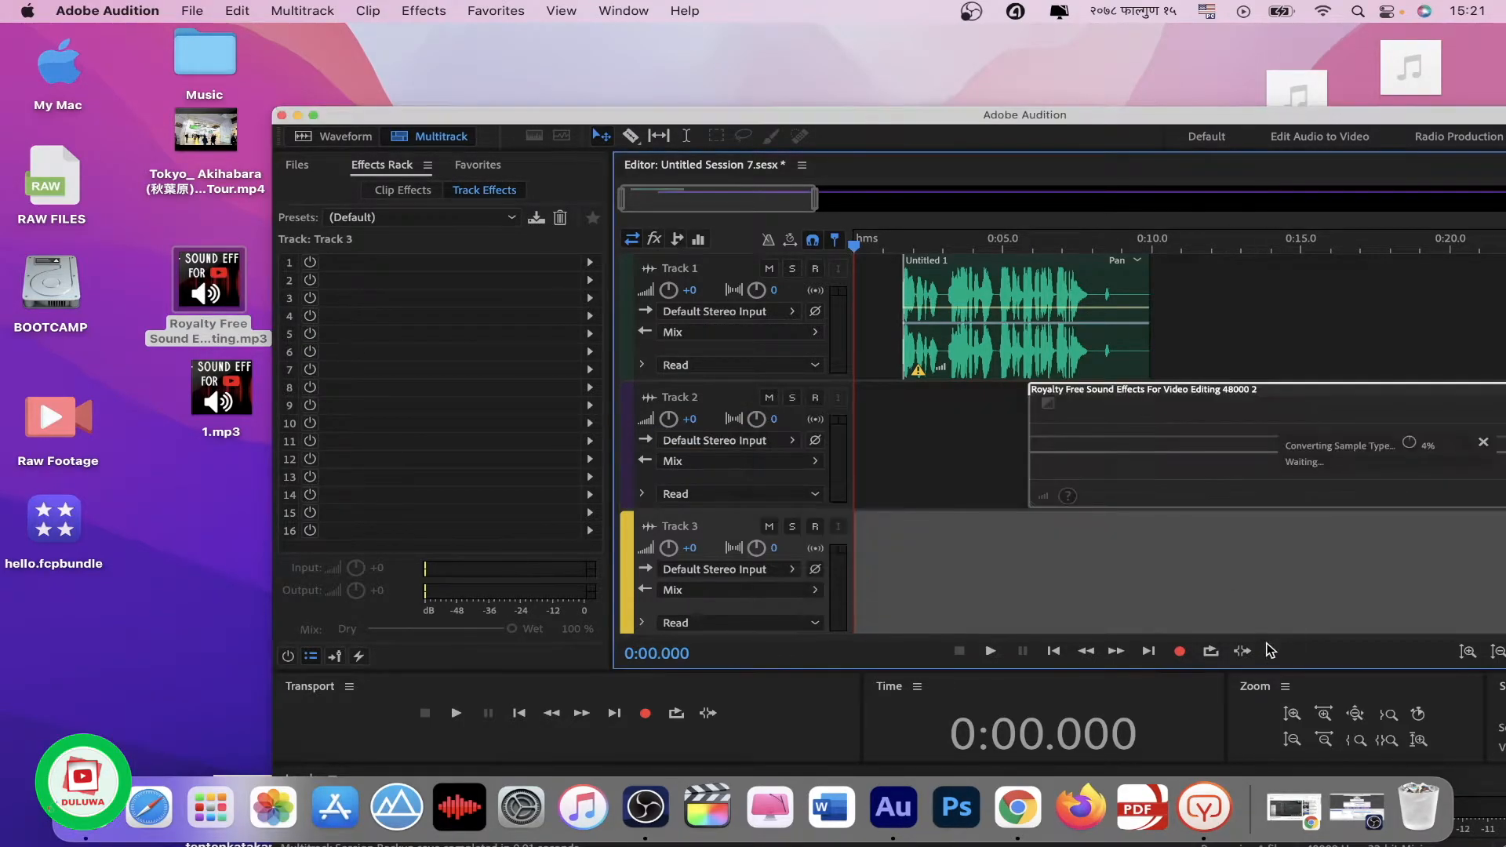
double_click(1114, 116)
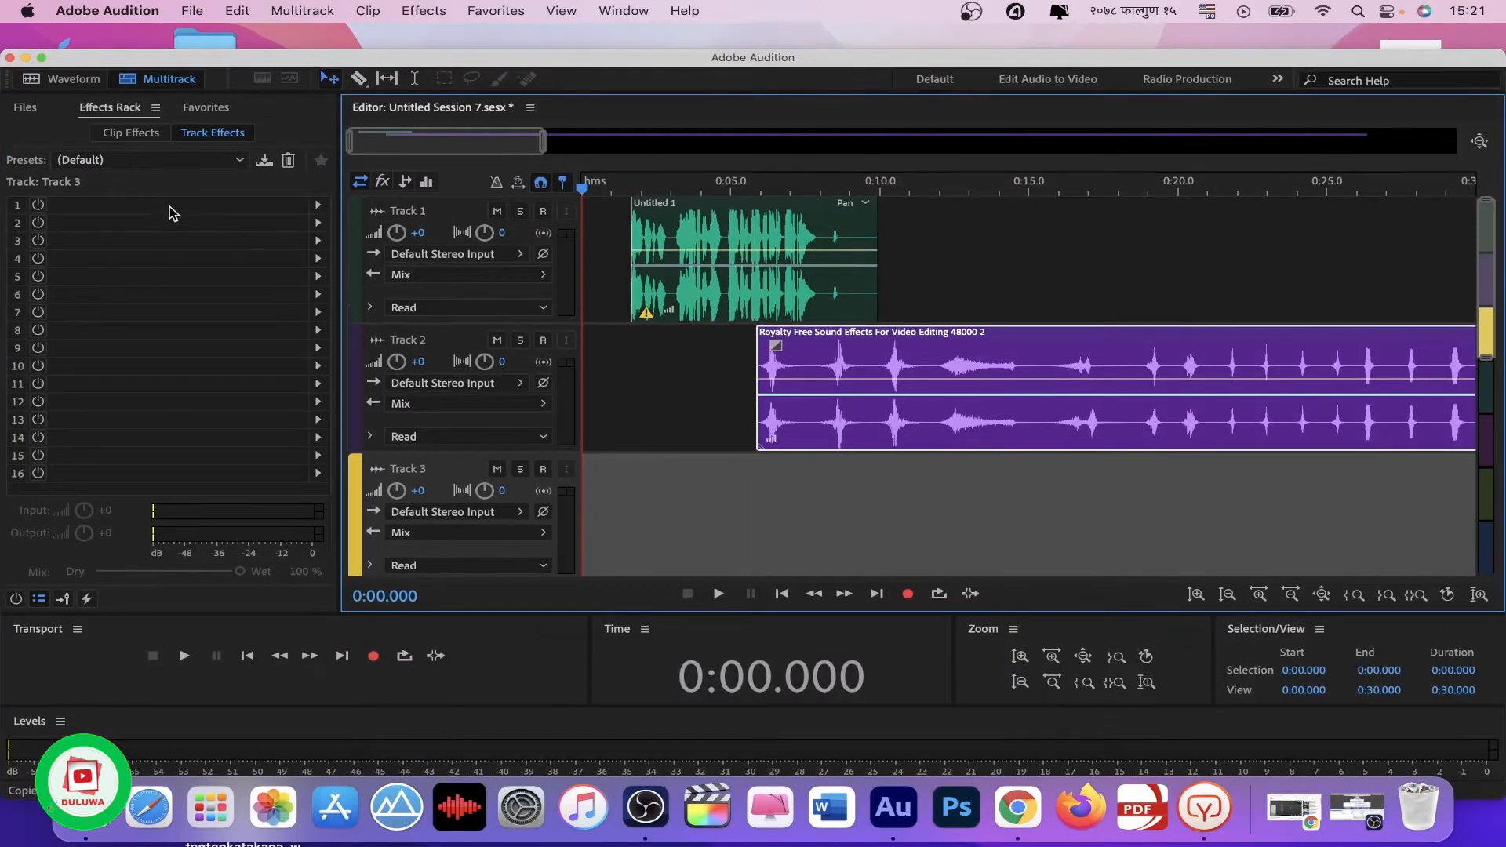
left_click(40, 58)
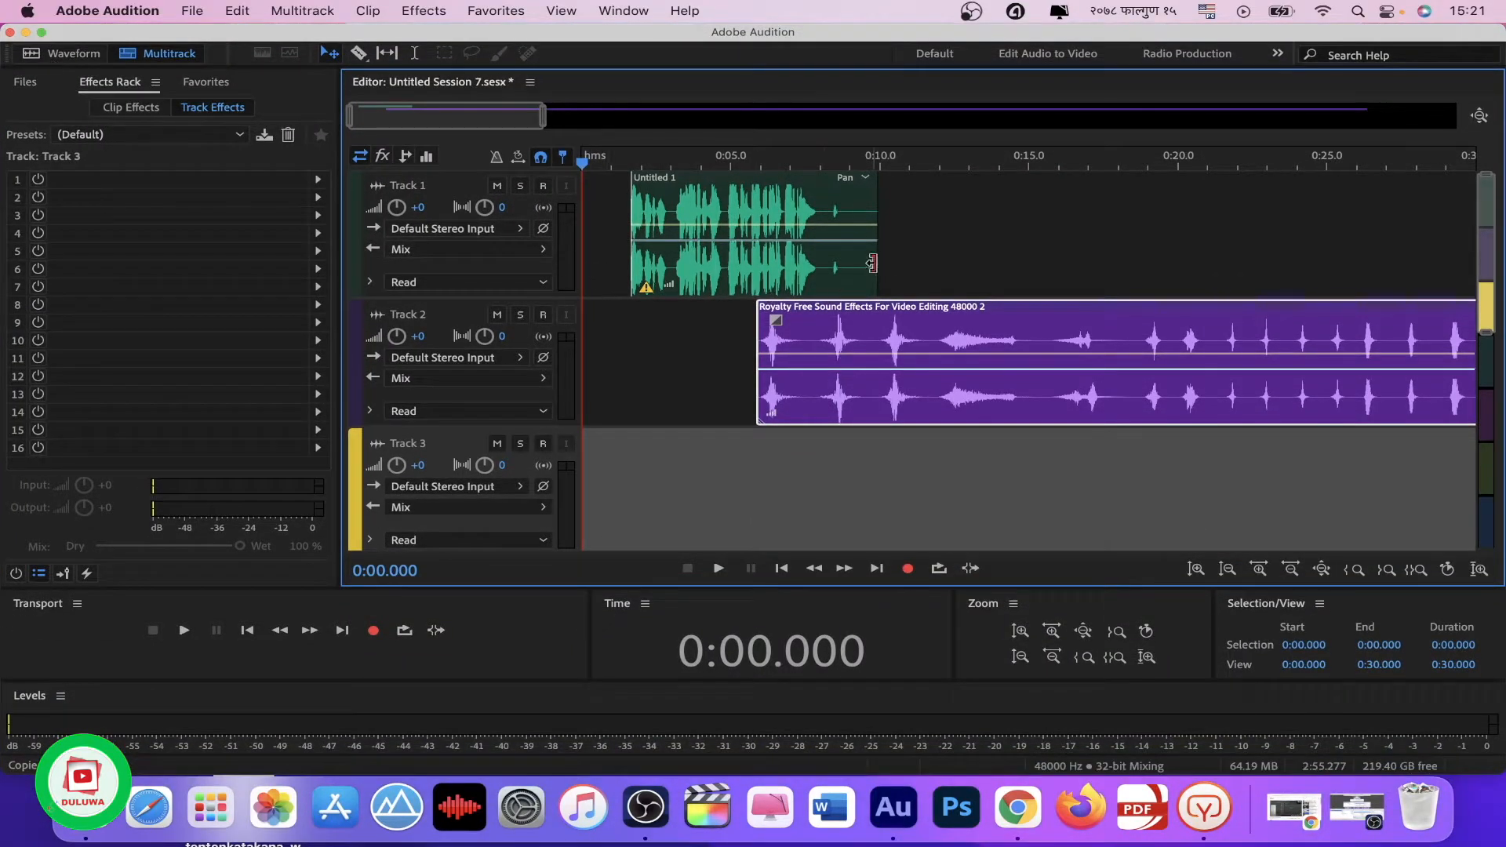
Step: Align the sound effects clip on Track 2 with the session start and cut off its opening section
left_click_drag(1065, 332, 791, 331)
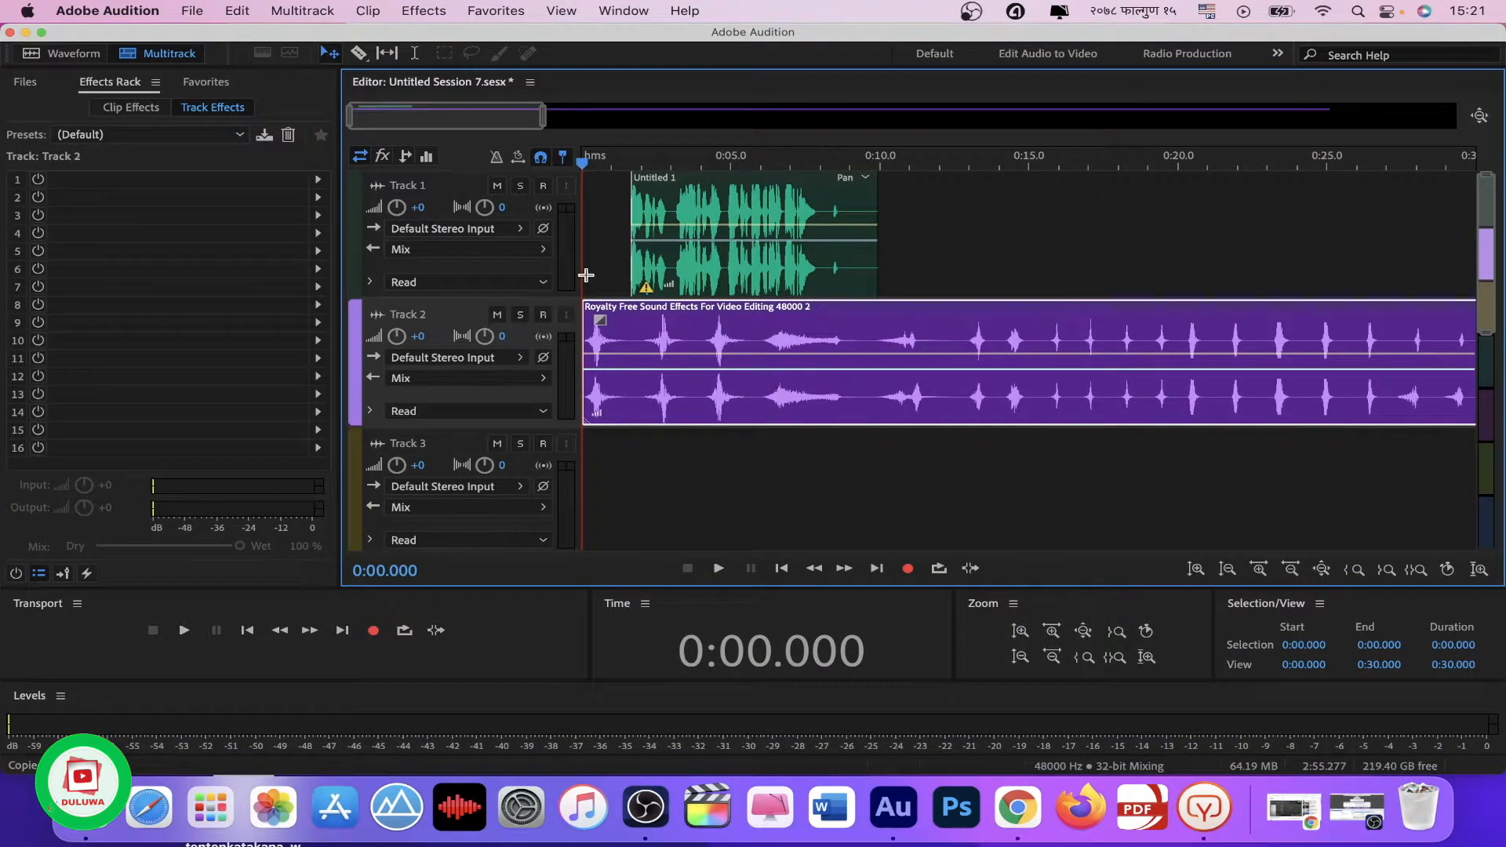
key("space")
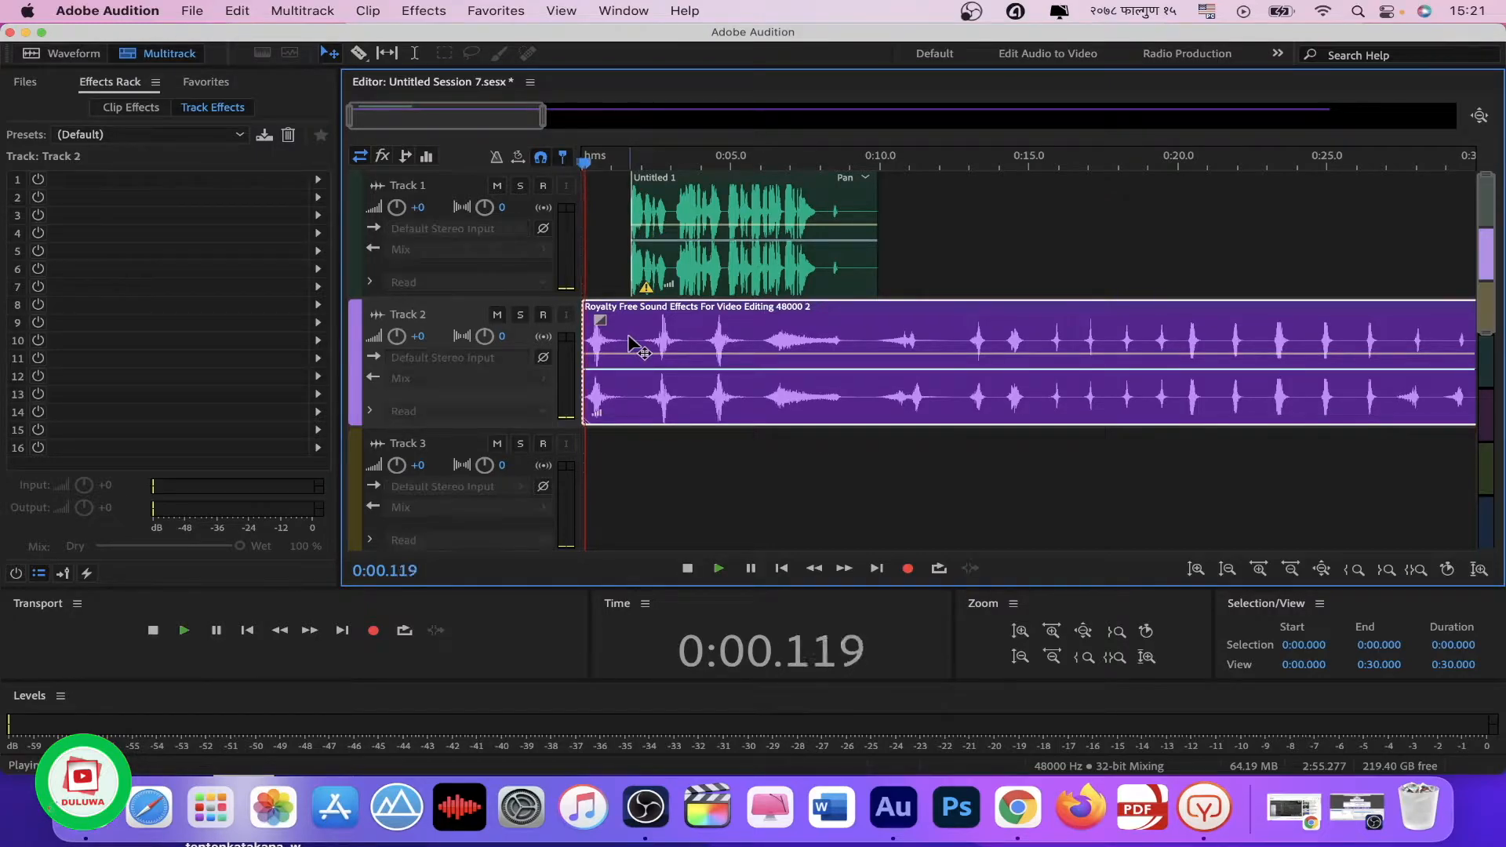
key("space")
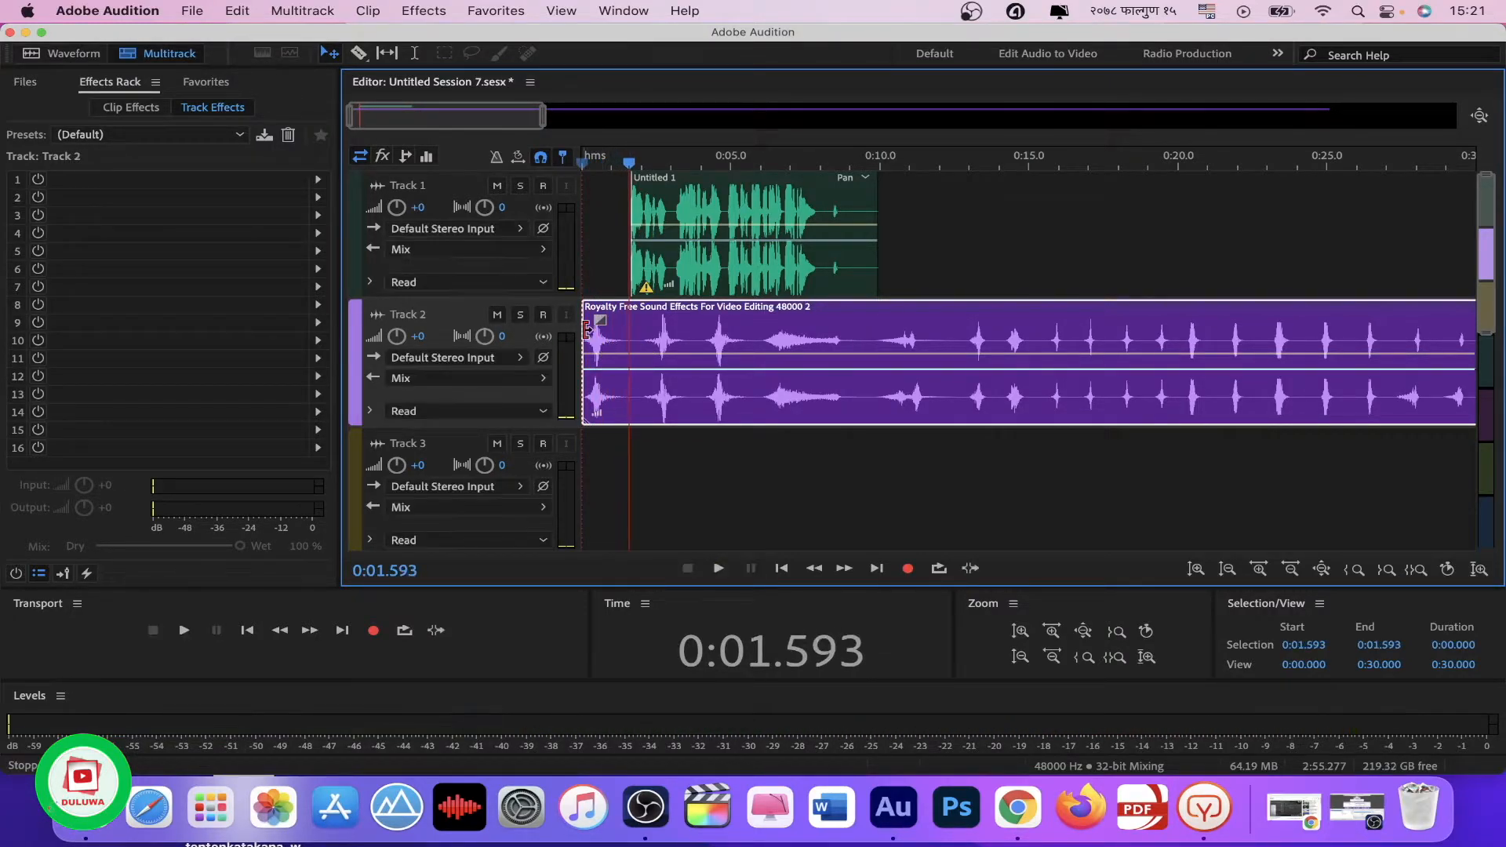
left_click_drag(656, 367, 616, 378)
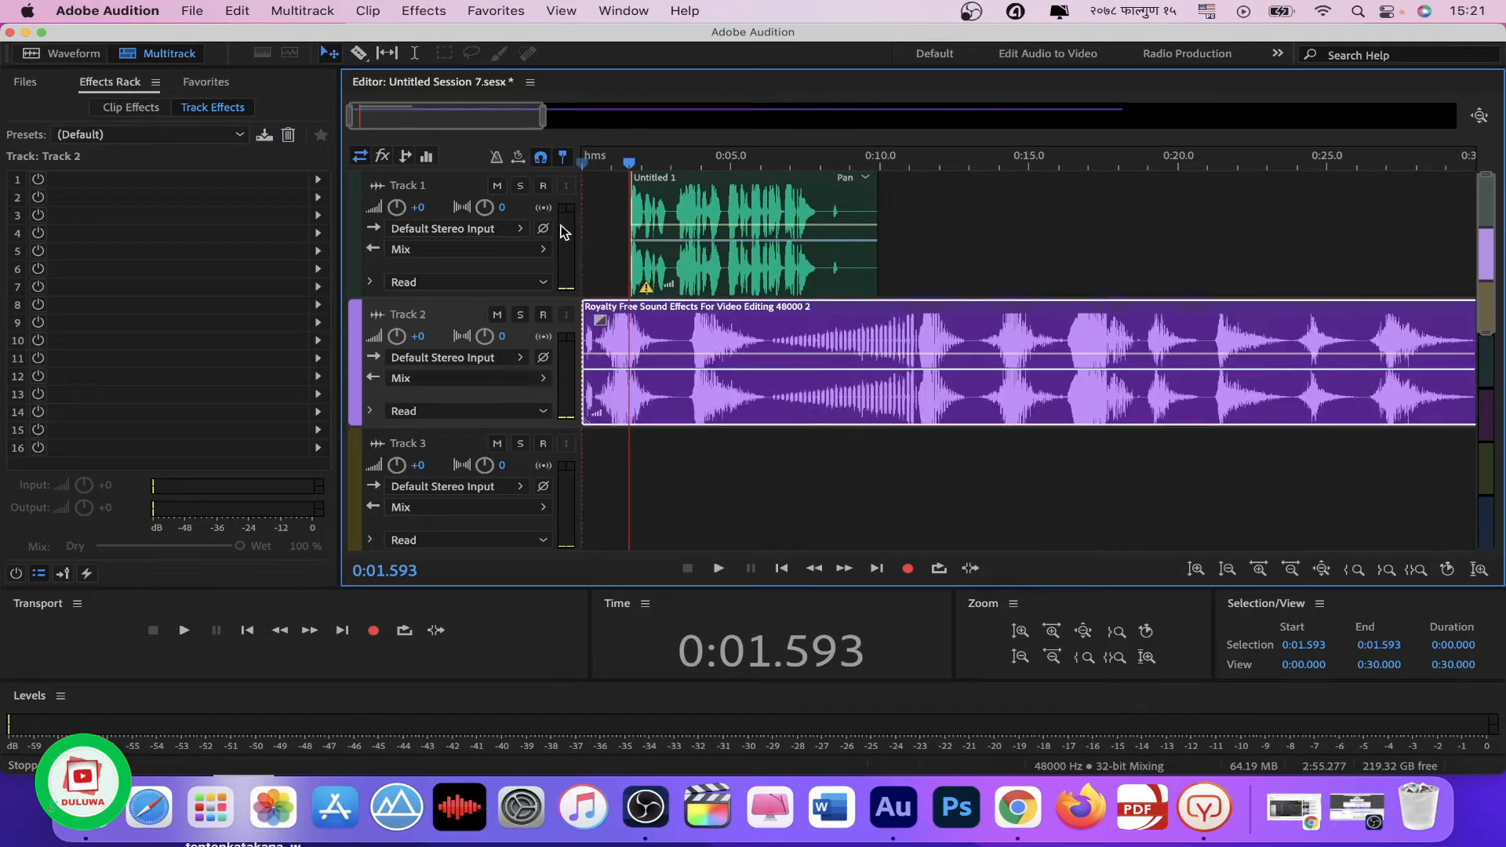
Step: Play the mix from the session start and shift the Track 1 voice clip to begin at about 2 seconds
left_click_drag(629, 163, 582, 164)
key("space")
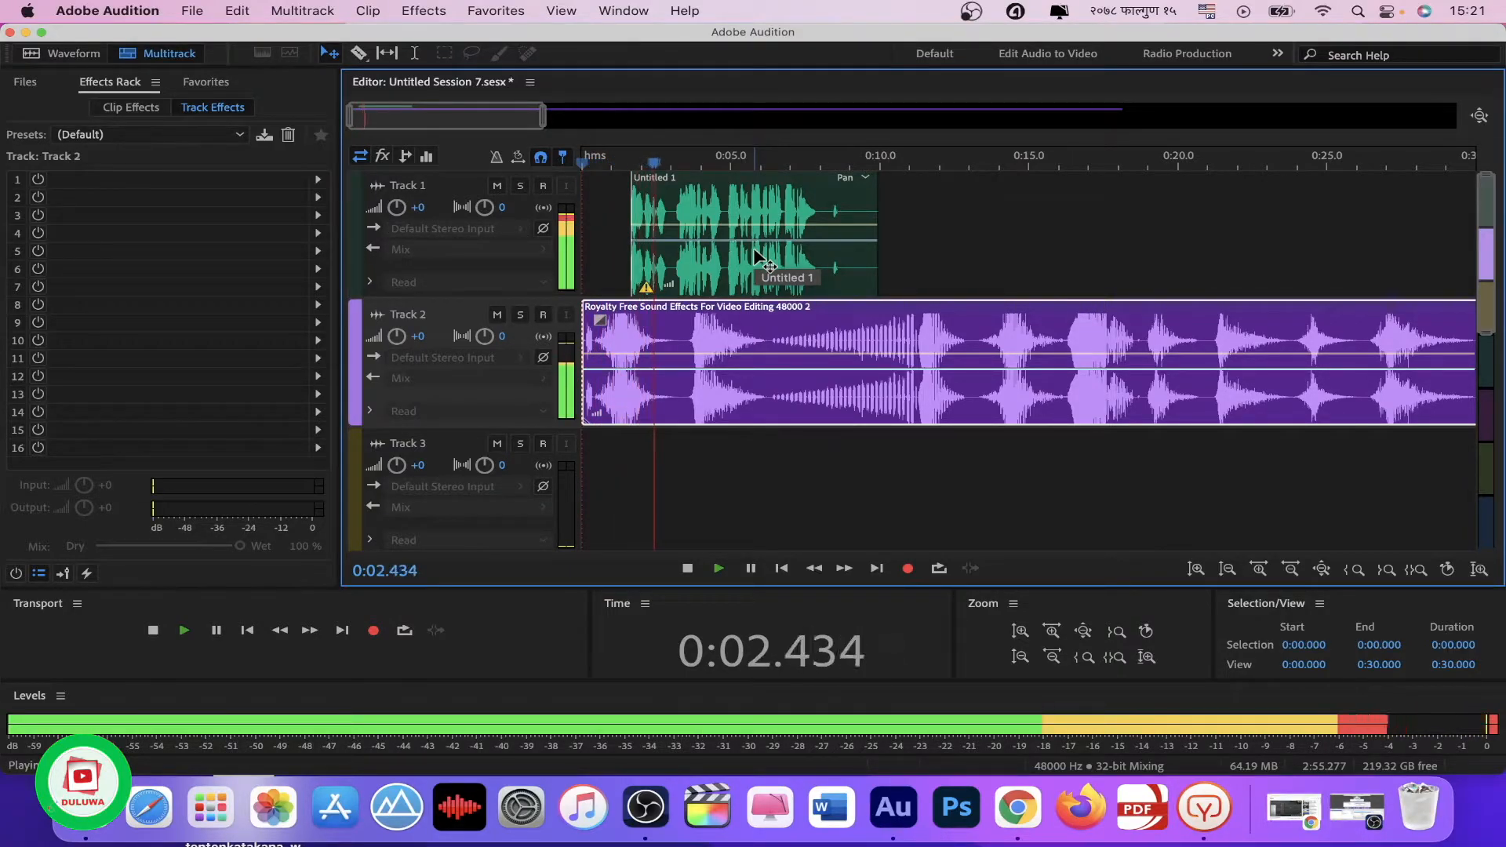
key("space")
left_click_drag(652, 248, 665, 248)
left_click(586, 261)
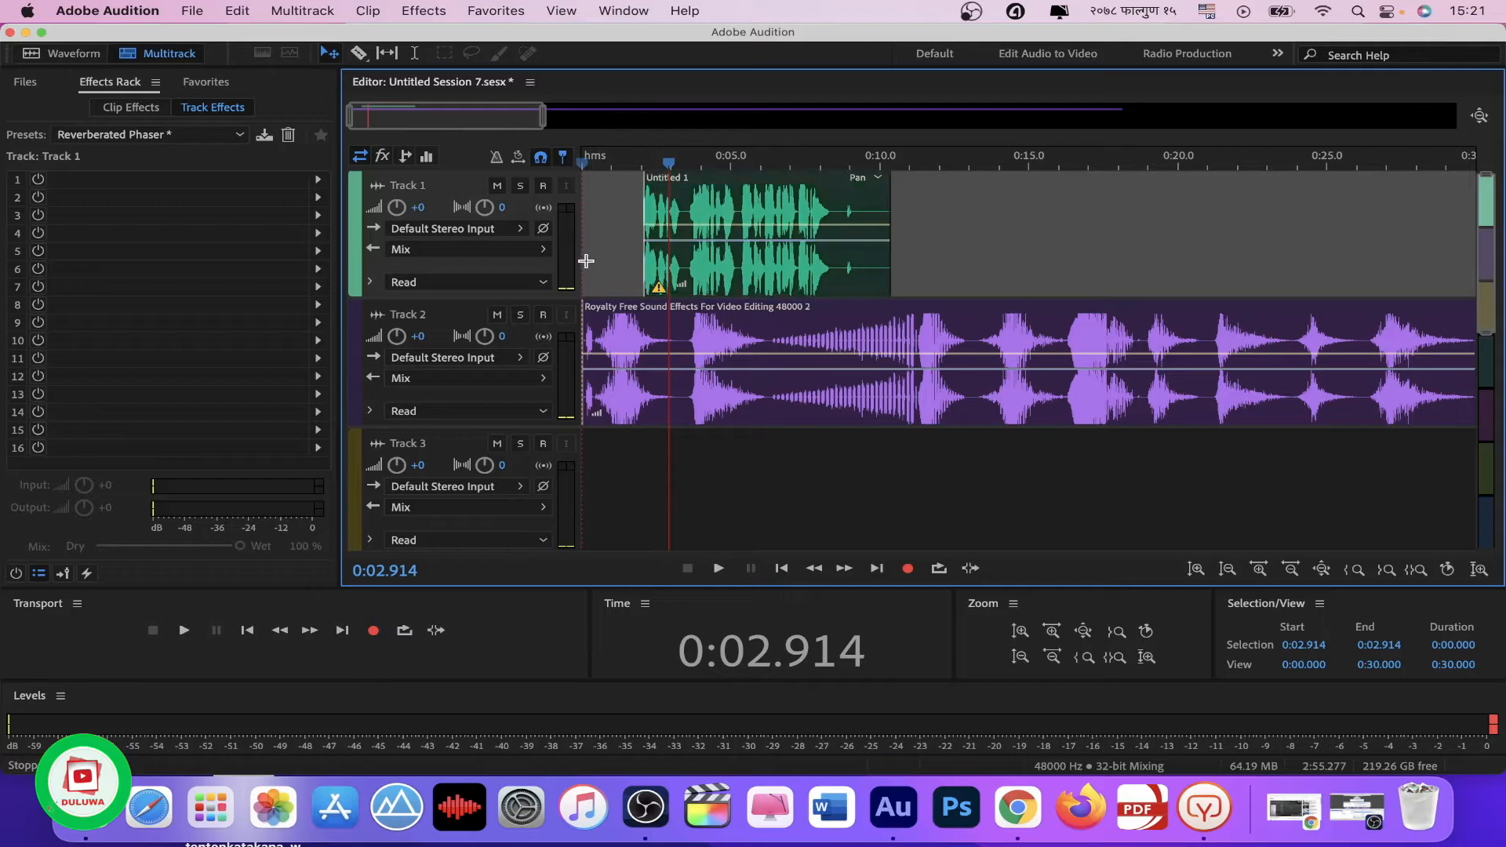
Step: Play the voice and sound effects together from the start of the session to check their timing
left_click_drag(670, 163, 531, 178)
key("space")
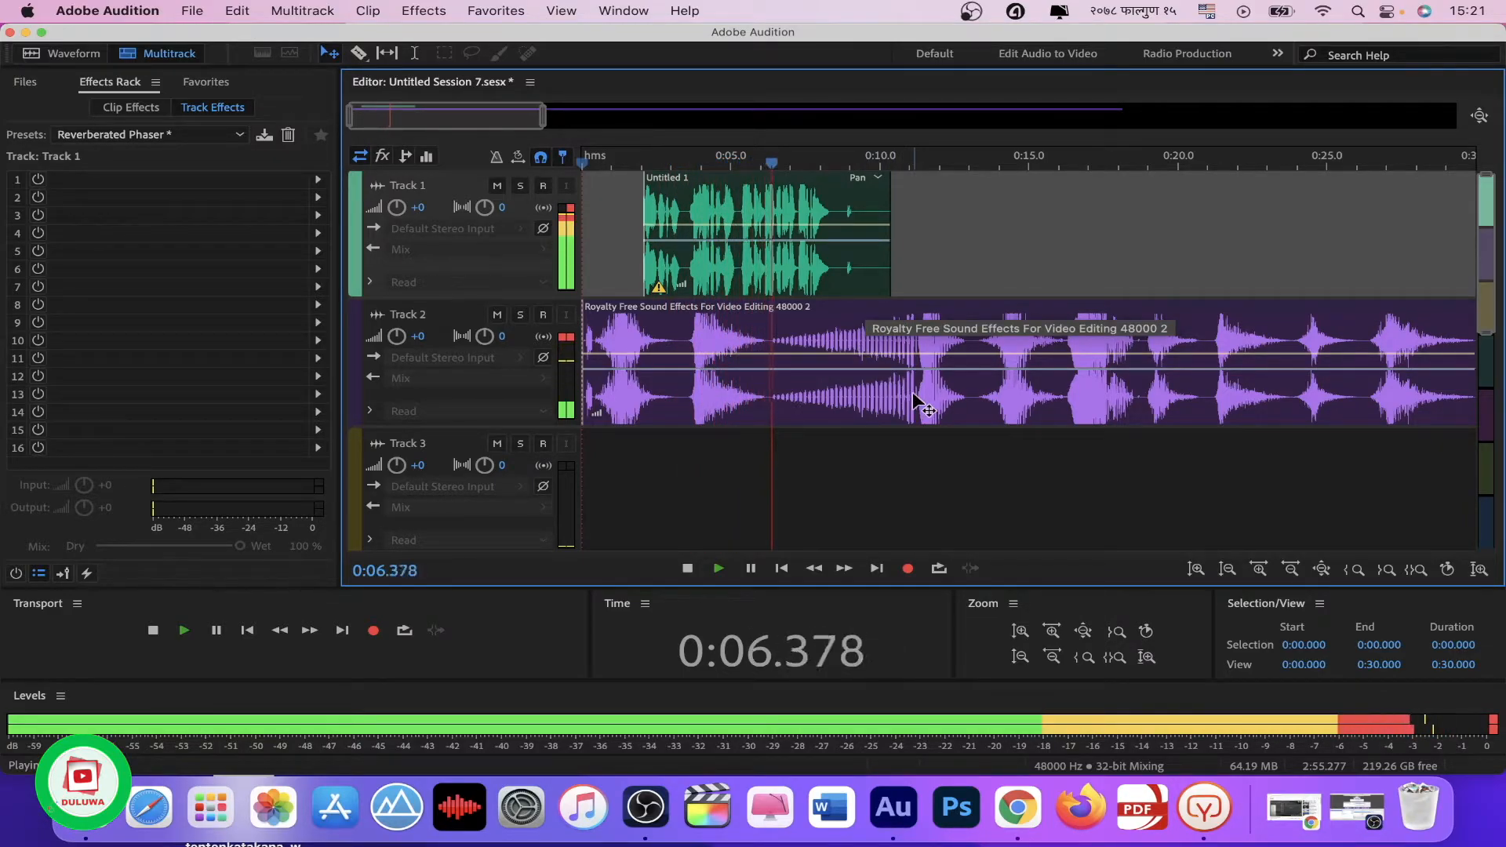
key("space")
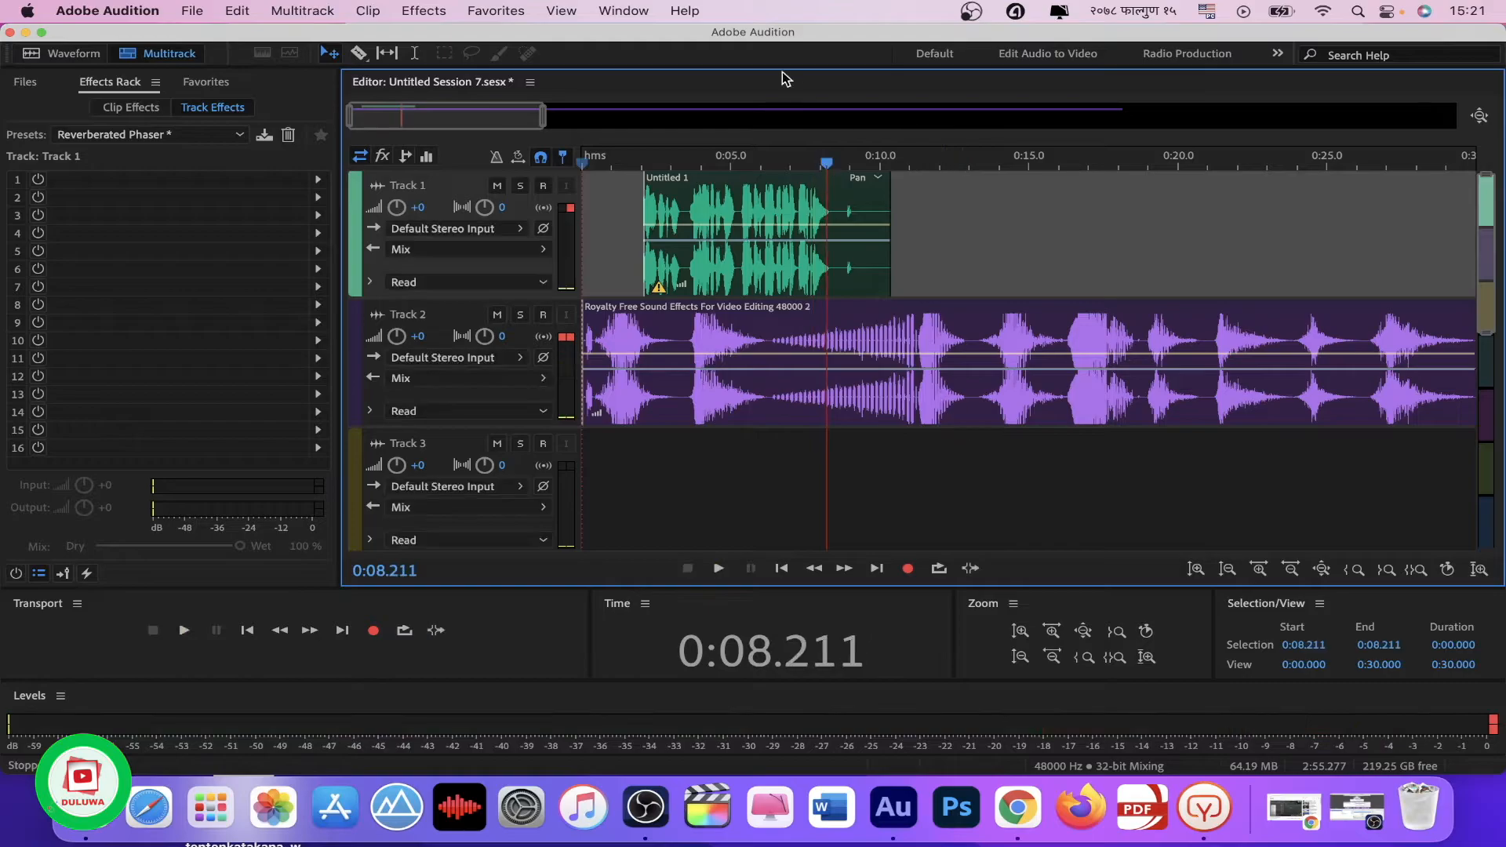
Step: Split the sound effects clip on Track 2 at about 3.5 seconds, just before its second effect
left_click_drag(829, 164, 687, 165)
key("space")
key("space")
left_click(684, 363)
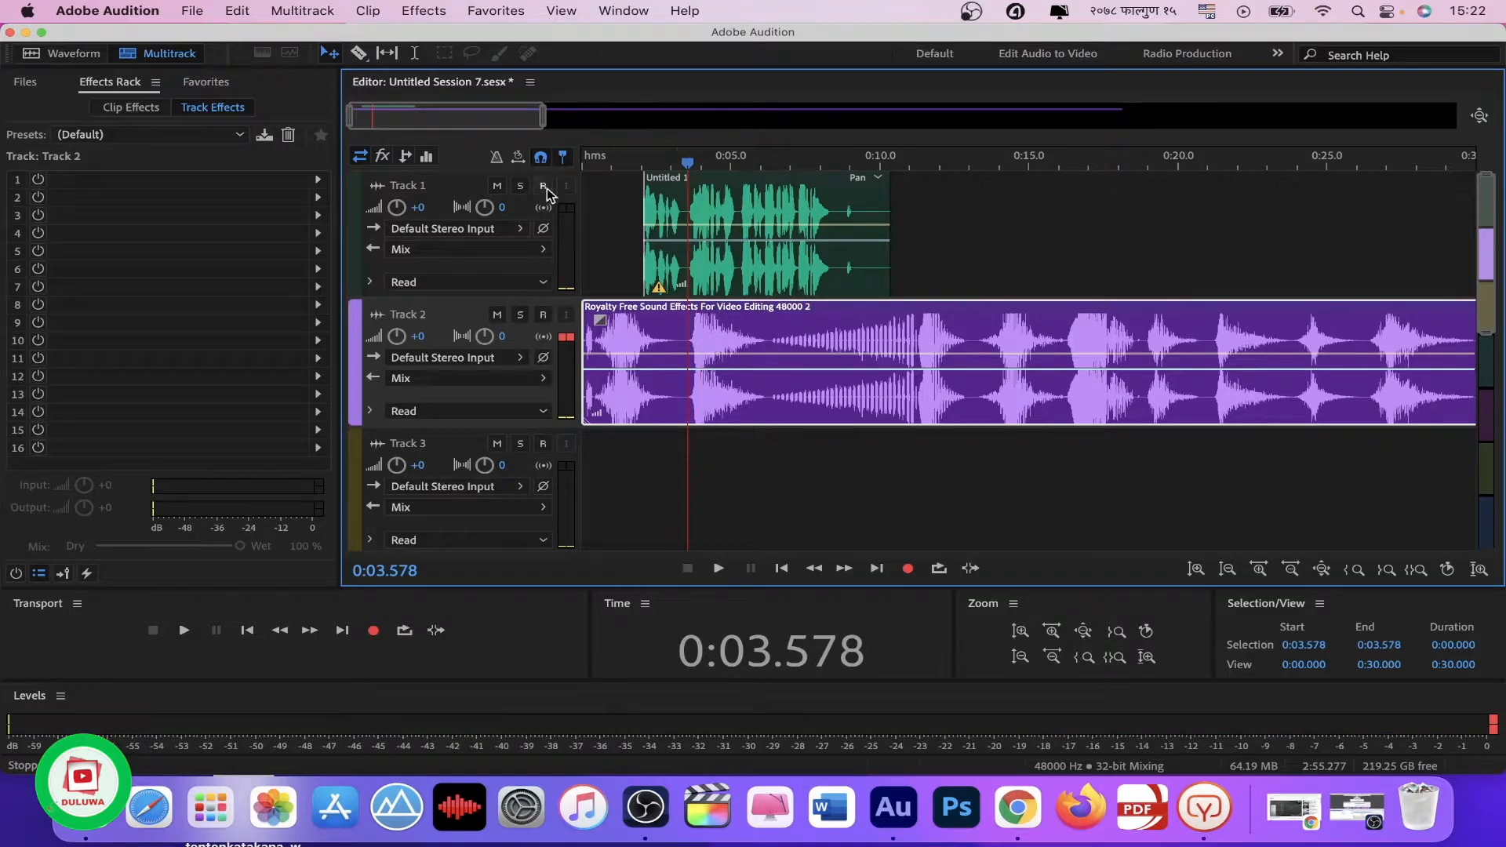
left_click(358, 55)
left_click(691, 342)
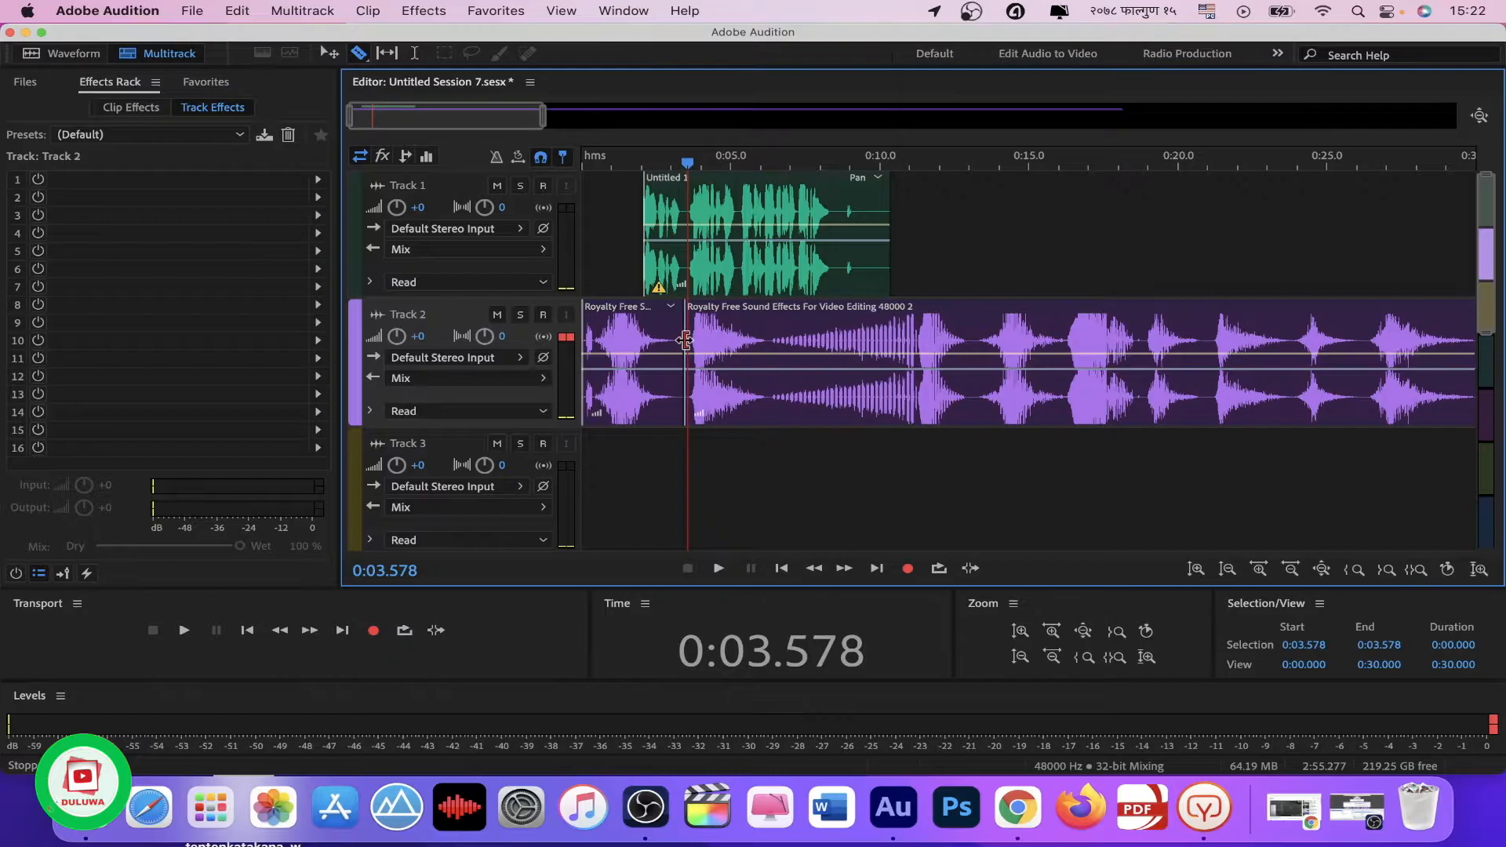
Step: Delete the short opening piece on Track 2 and move the remaining sound effects clip to the session start
left_click(327, 53)
left_click(648, 342)
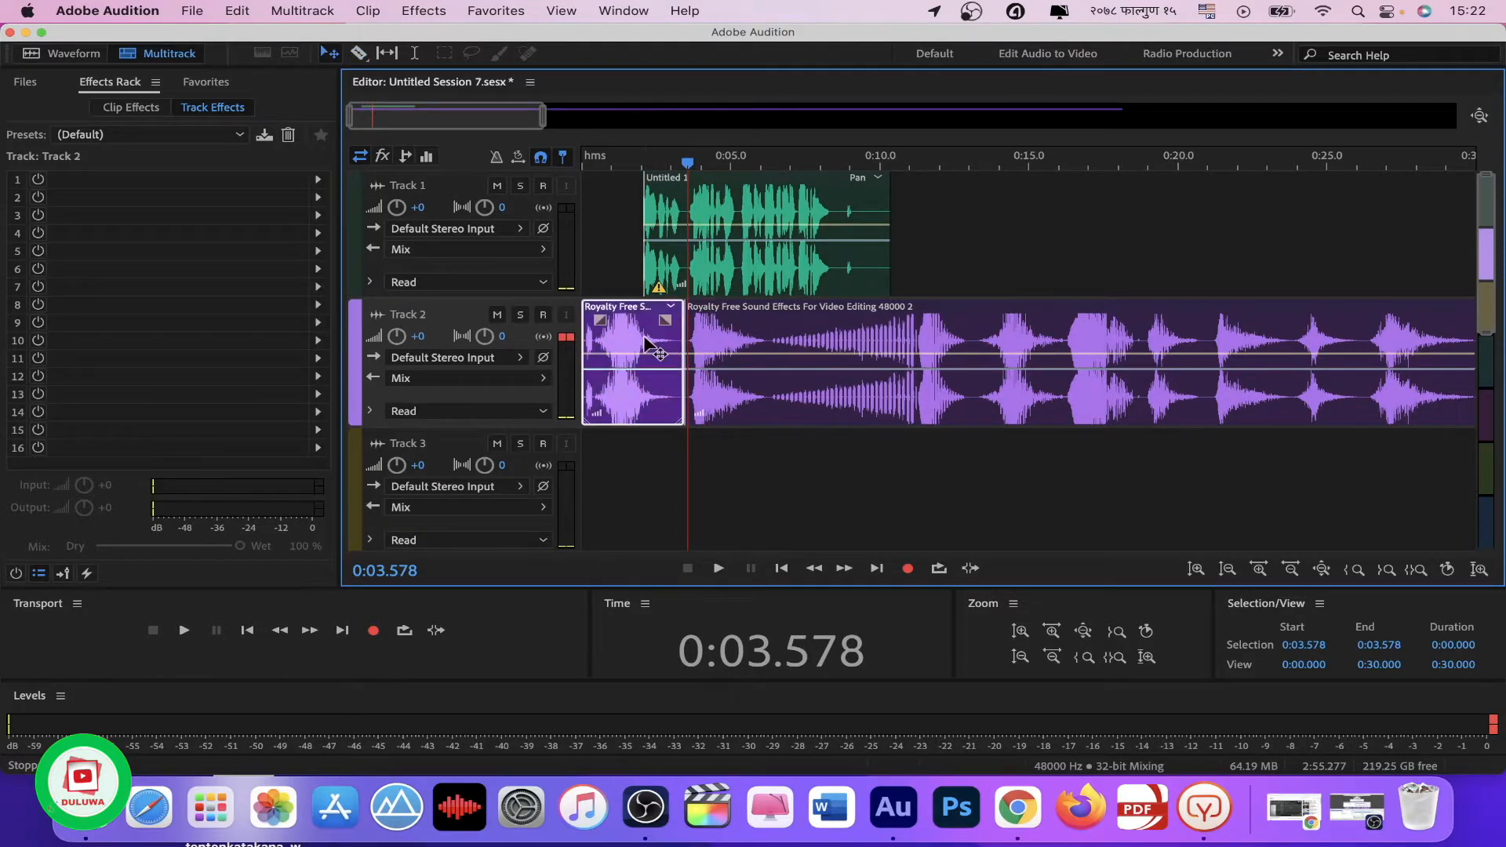
key("Delete")
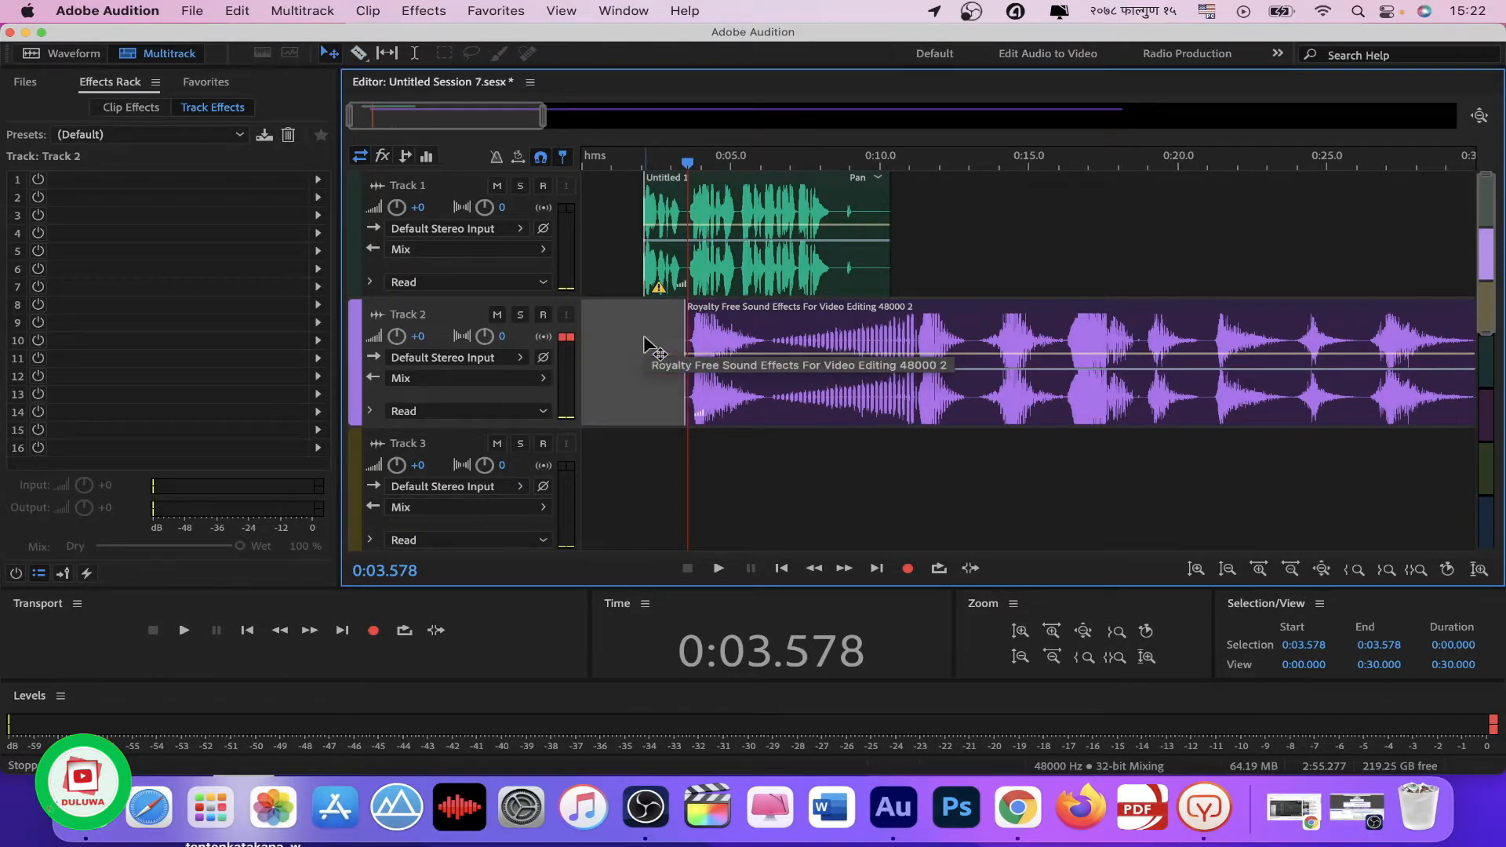
left_click_drag(808, 342, 706, 345)
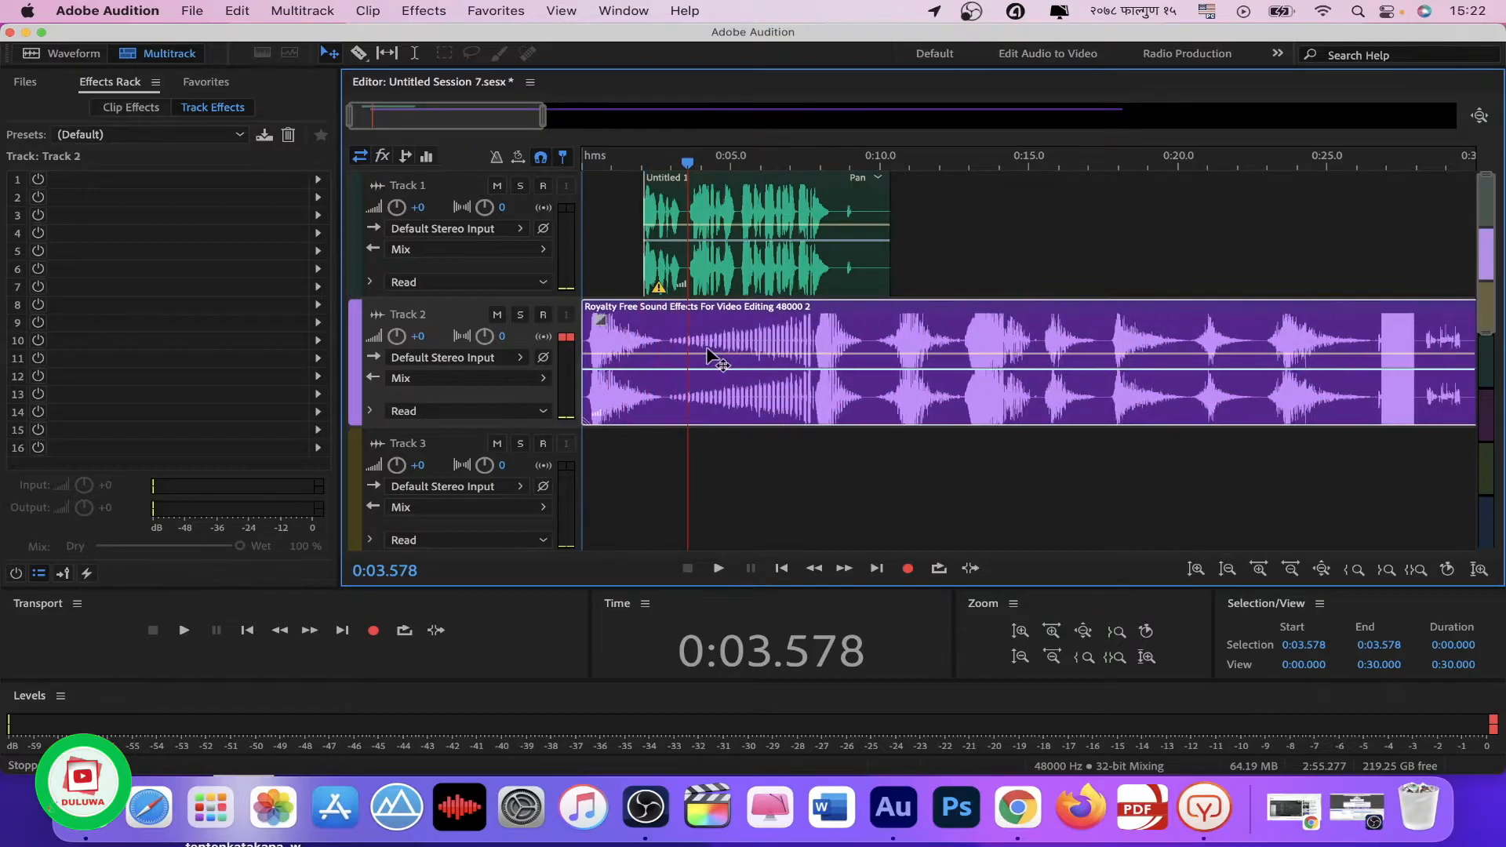
Step: Set the Track 2 clip's pan envelope to R9.3 and play the mix from the session start
left_click_drag(687, 163, 581, 163)
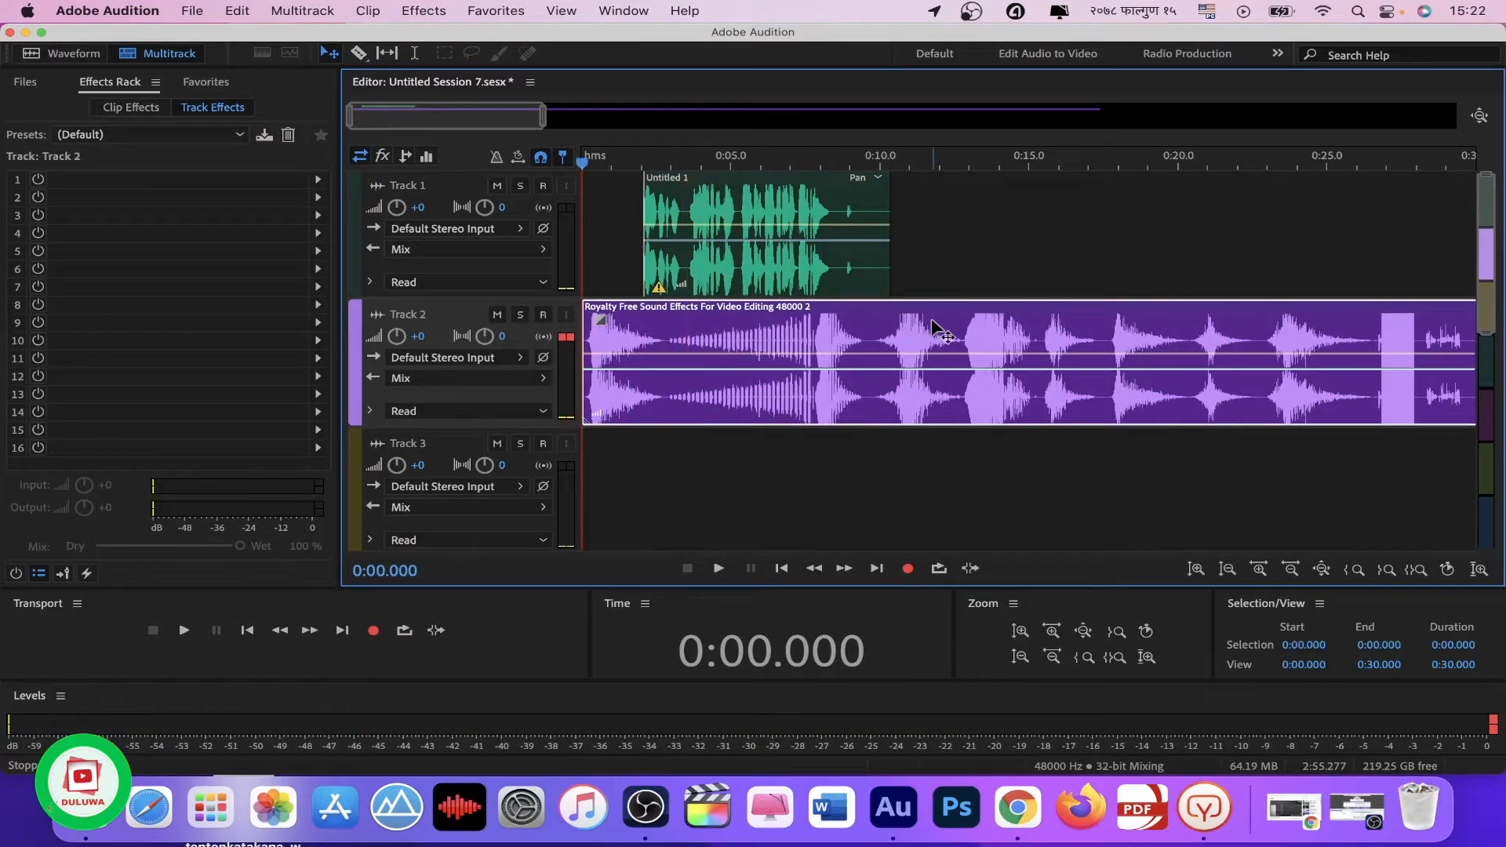
left_click_drag(710, 368, 710, 374)
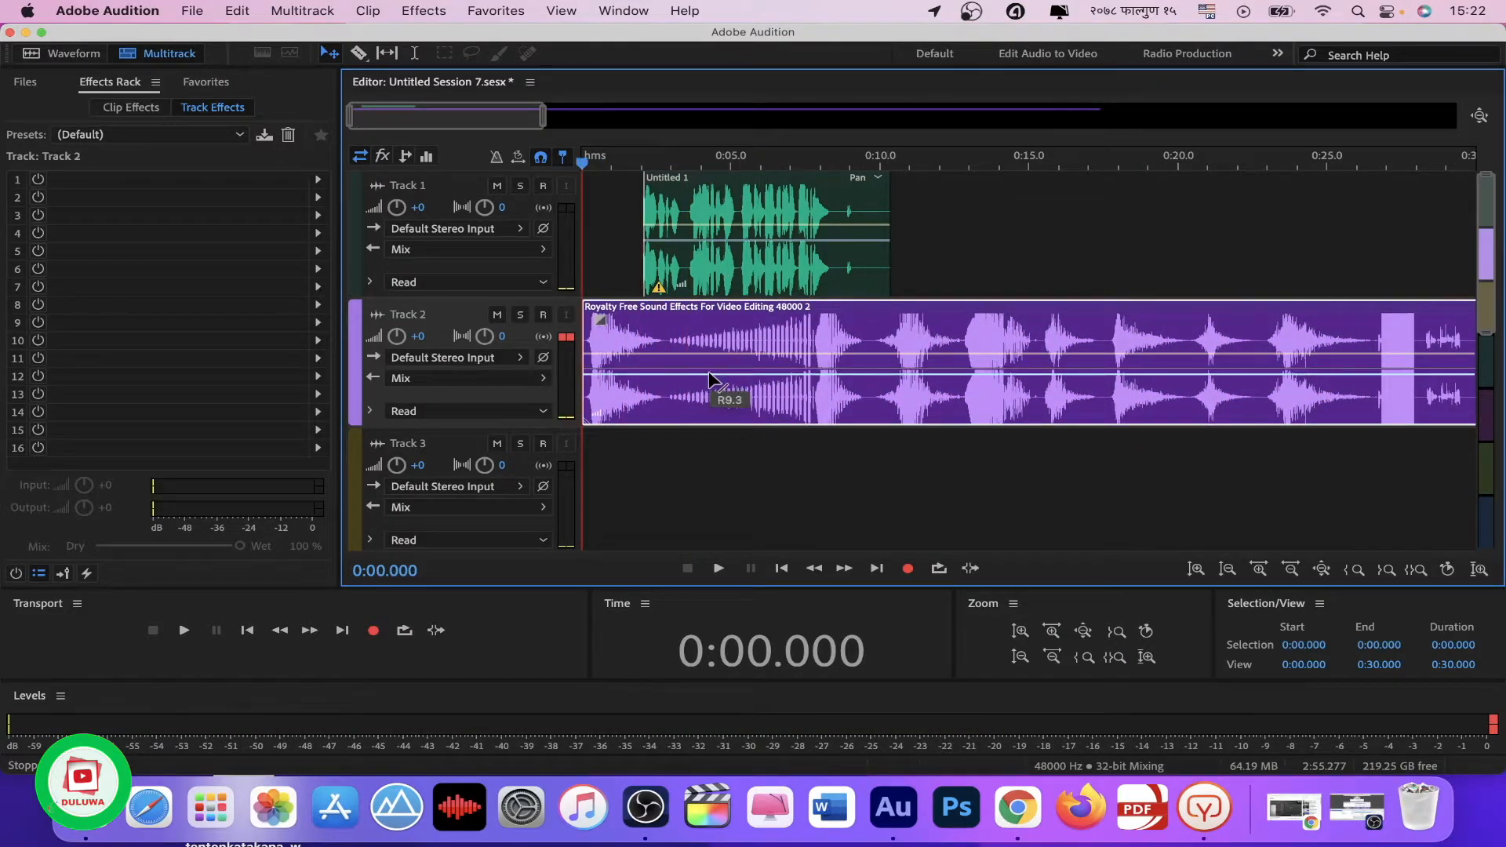
key("space")
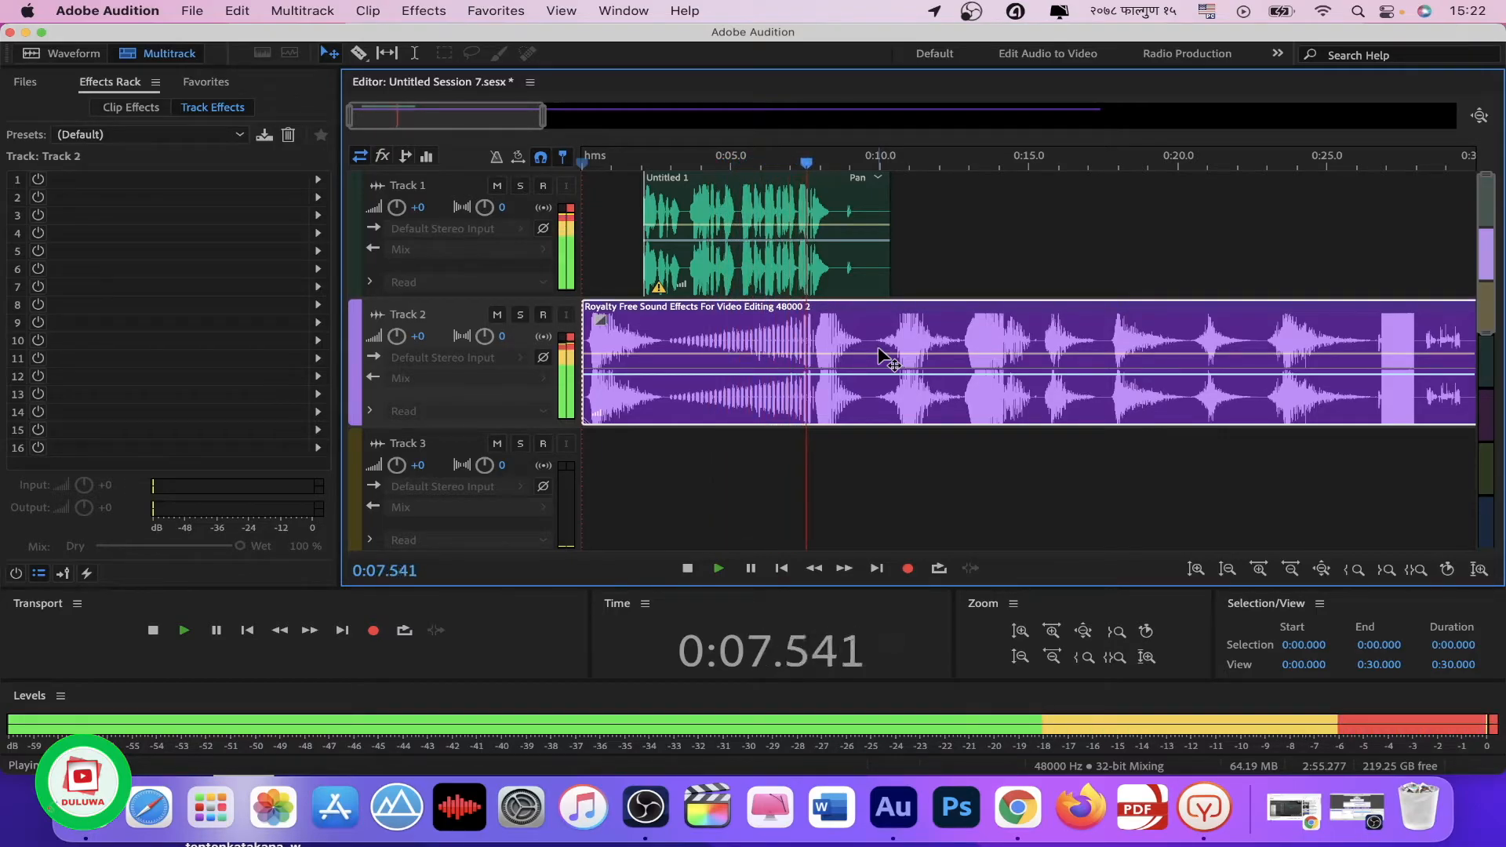
key("space")
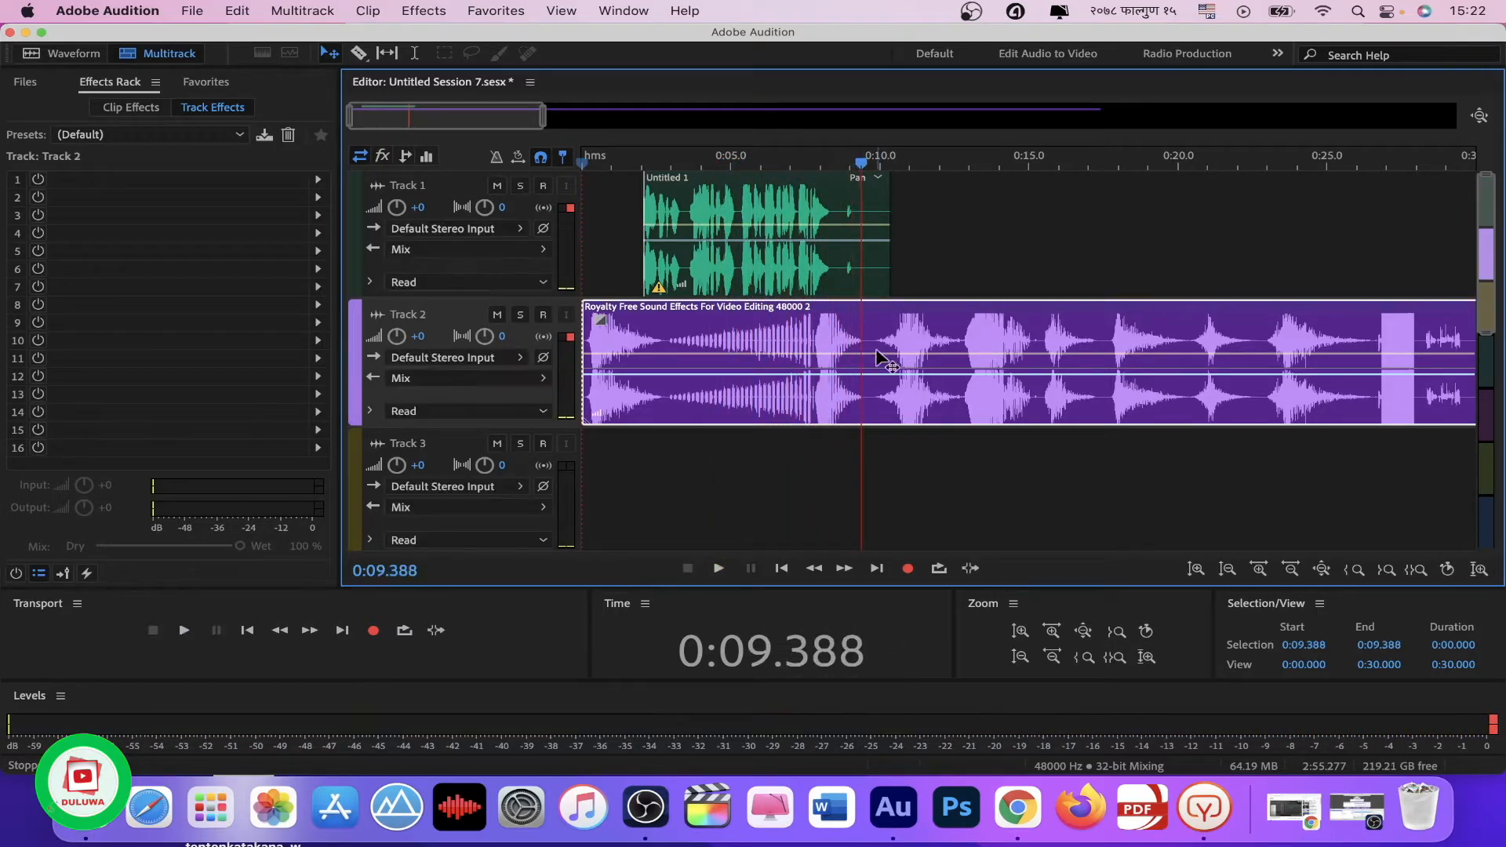
Step: Split the Track 2 clip at about 9.4 seconds and place the remainder, trimmed to a later effect, on Track 3 at about 8 seconds
left_click(359, 53)
left_click(864, 350)
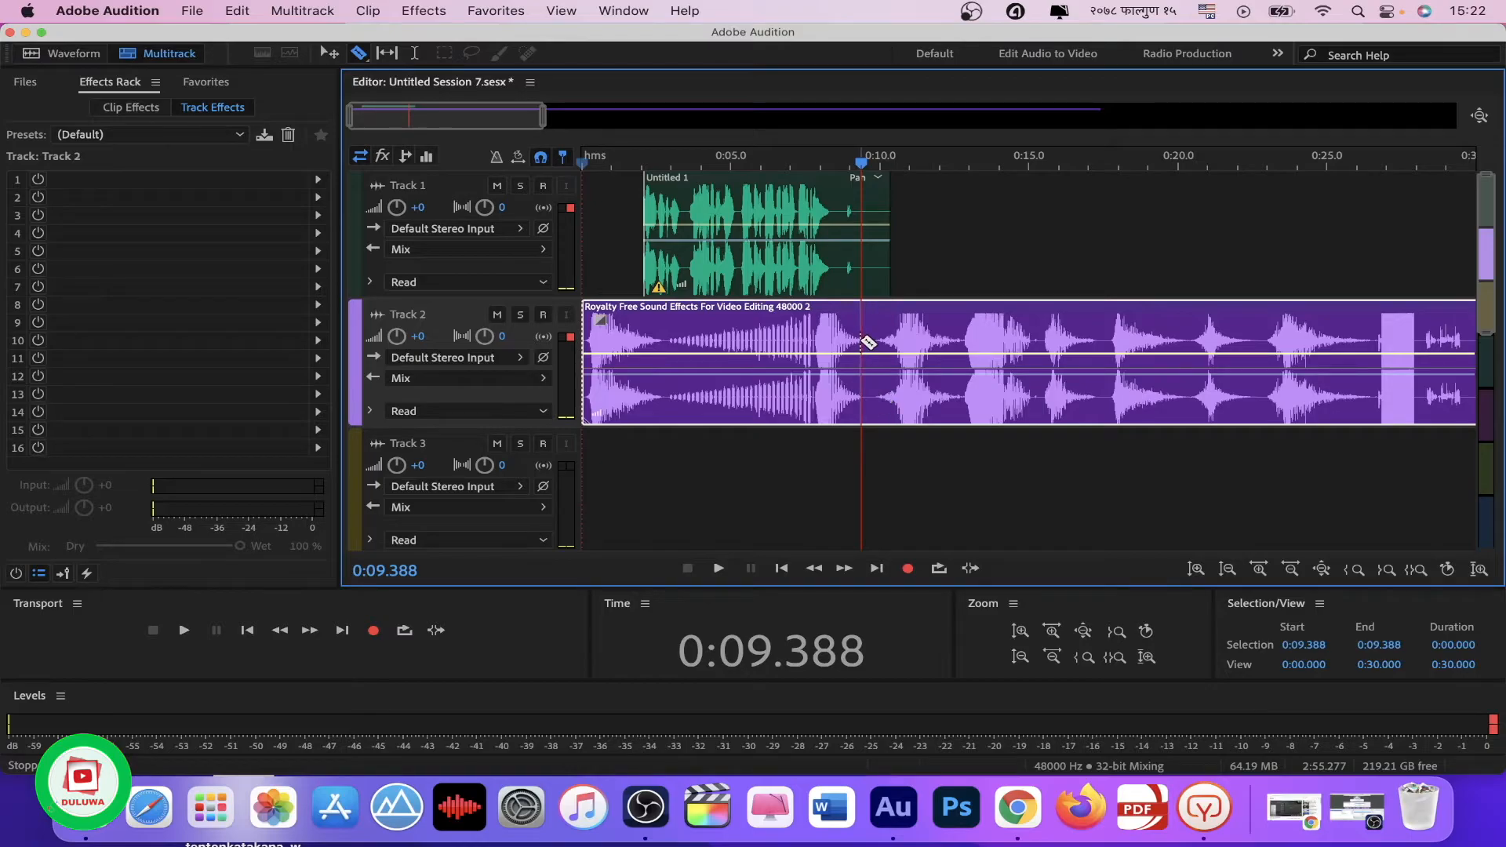
left_click(867, 342)
left_click(328, 53)
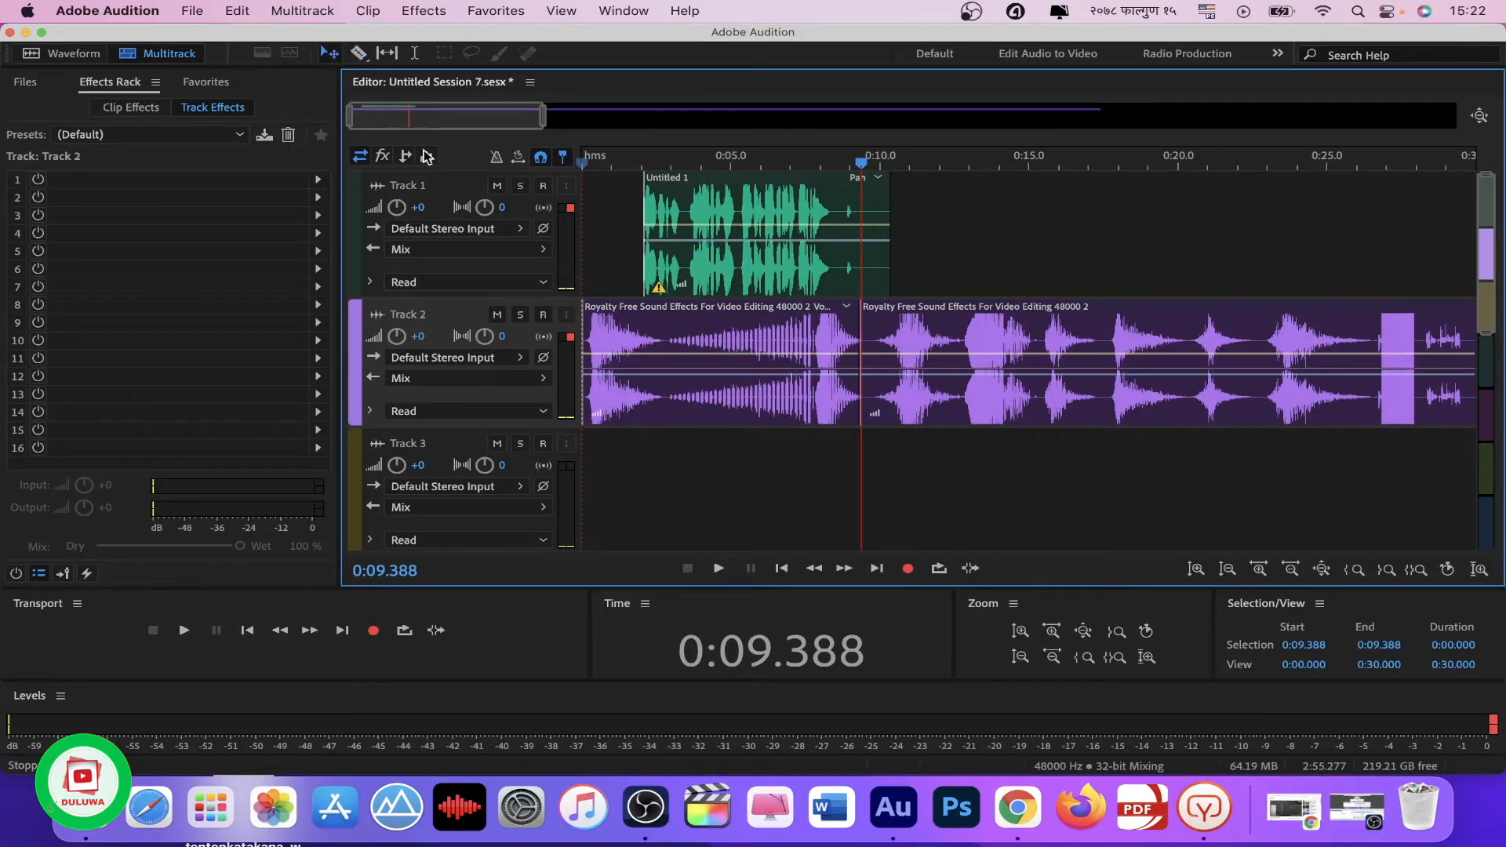
left_click_drag(980, 318, 858, 506)
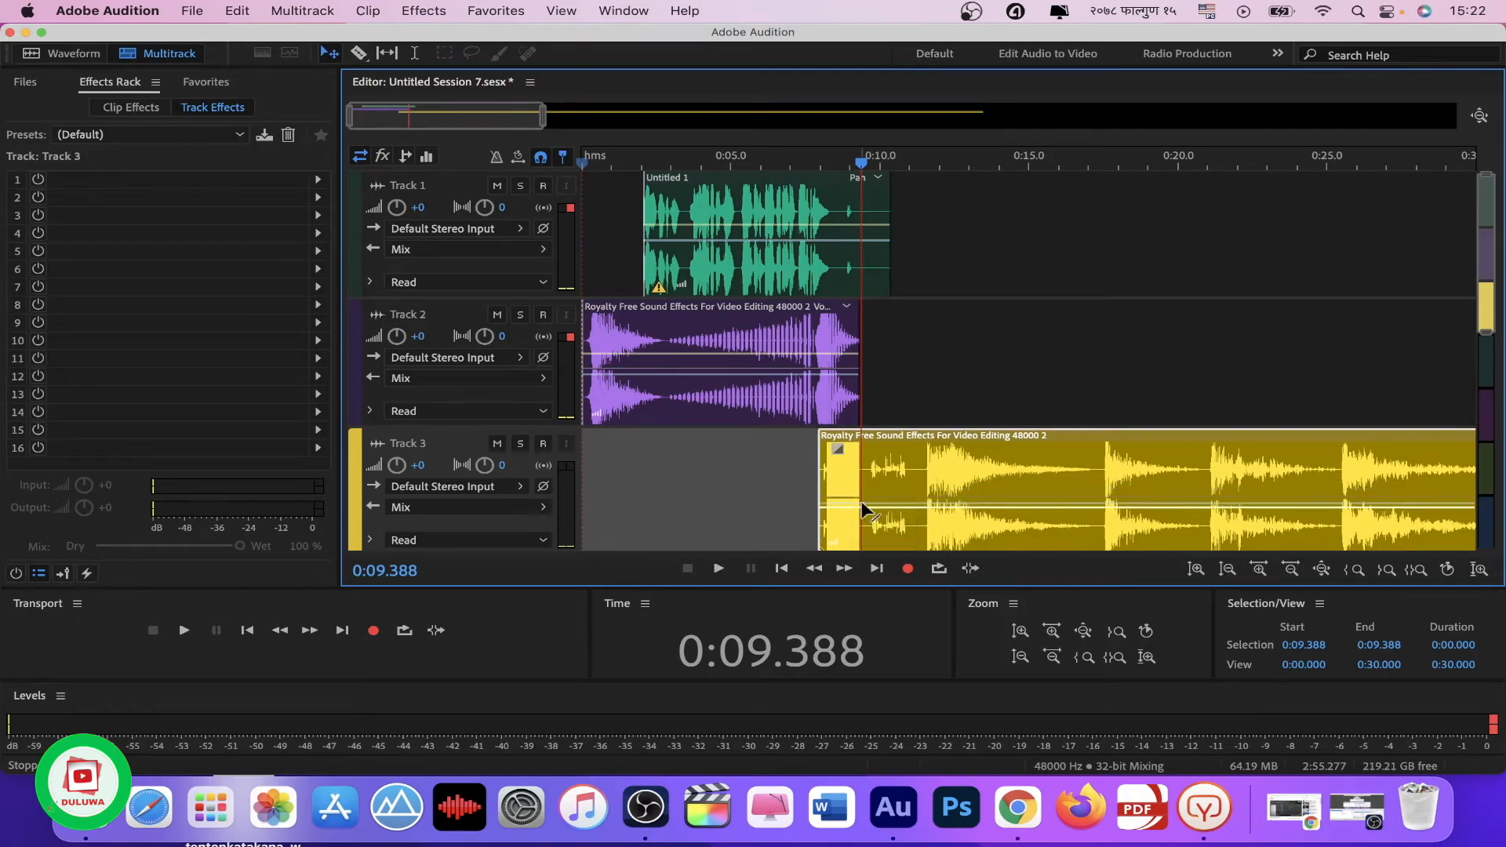
Step: Play the mix from about 6.5 seconds to check how the Track 3 effect follows the voice
left_click_drag(861, 162, 775, 161)
key("space")
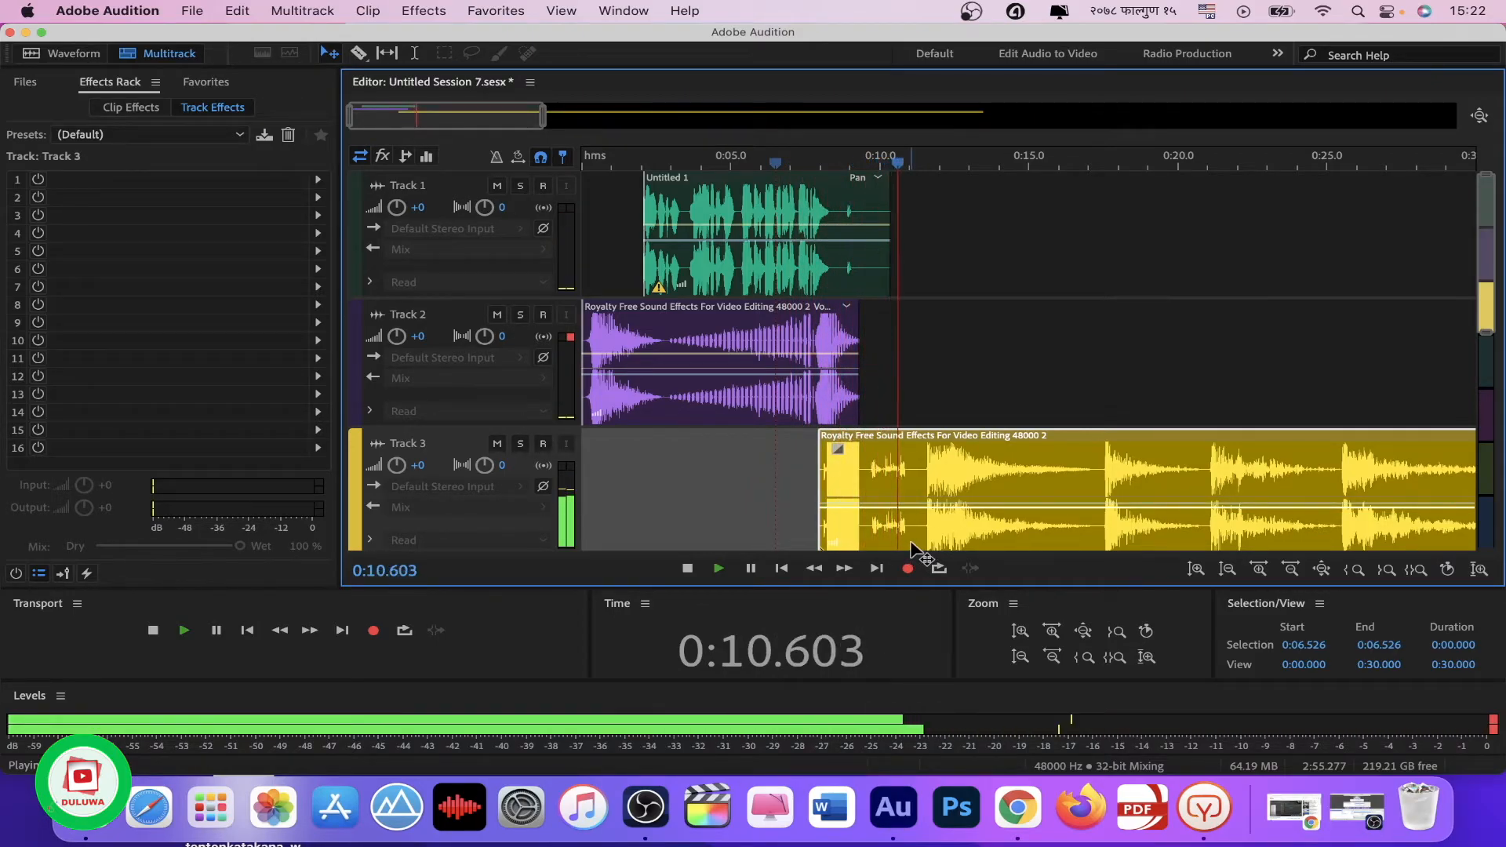
key("space")
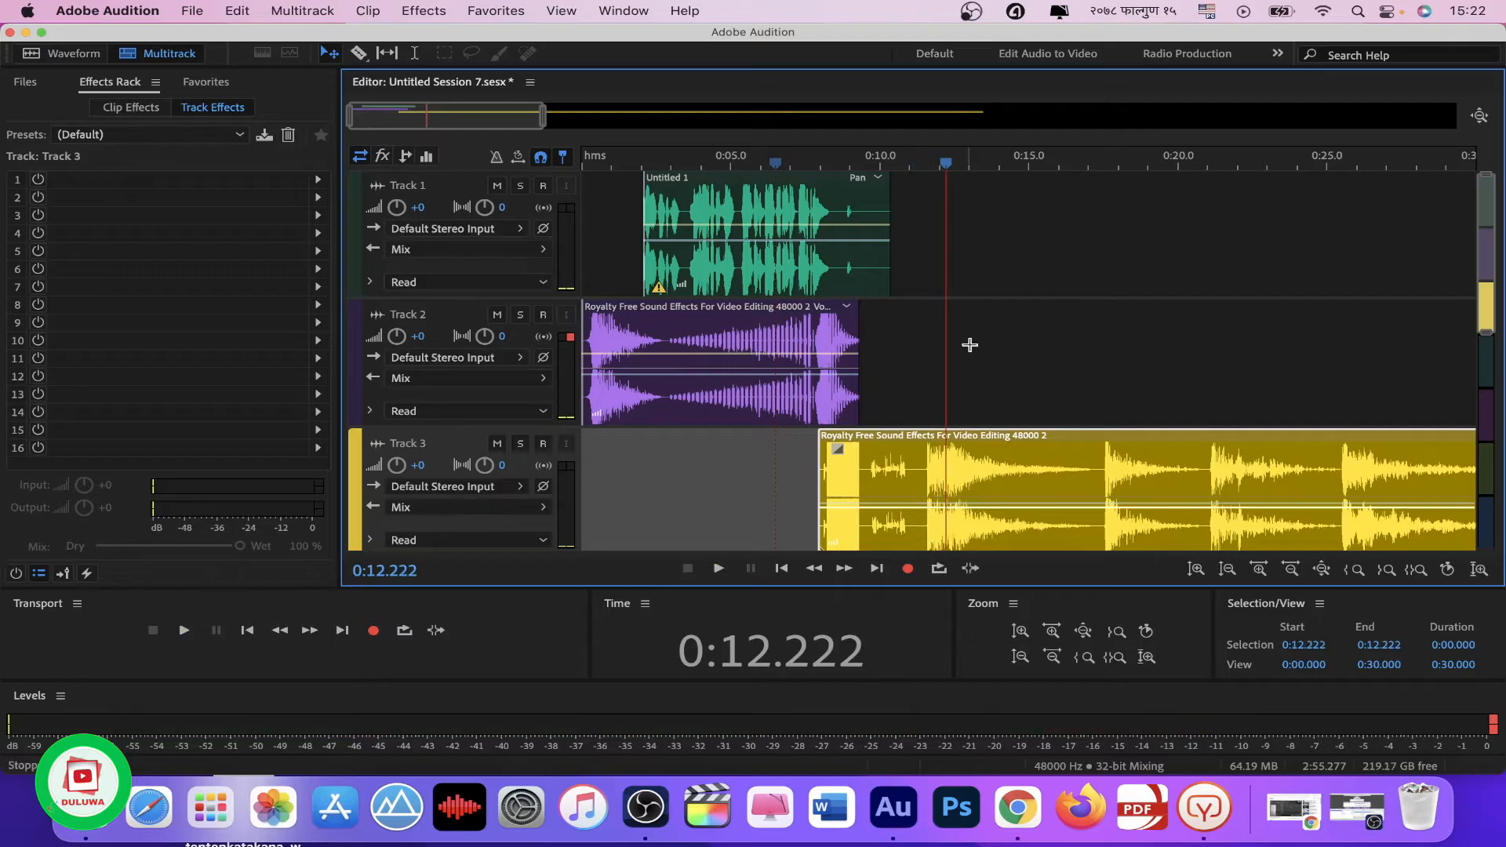
Step: Split the Track 3 clip at about 11.4 seconds and move its latter part to Track 2, directly after the first clip
left_click_drag(949, 170, 922, 166)
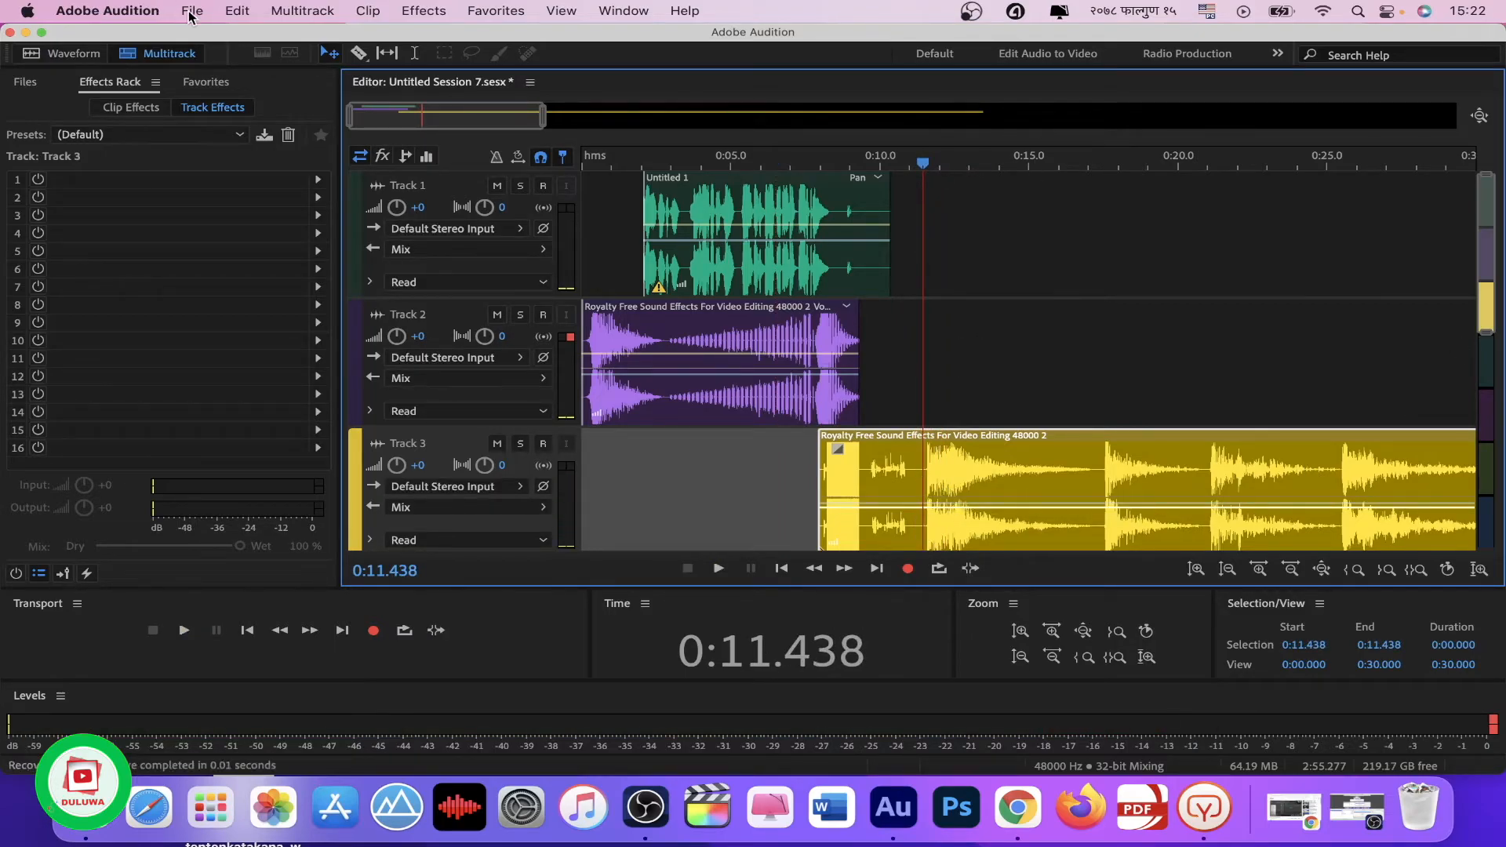
left_click(358, 52)
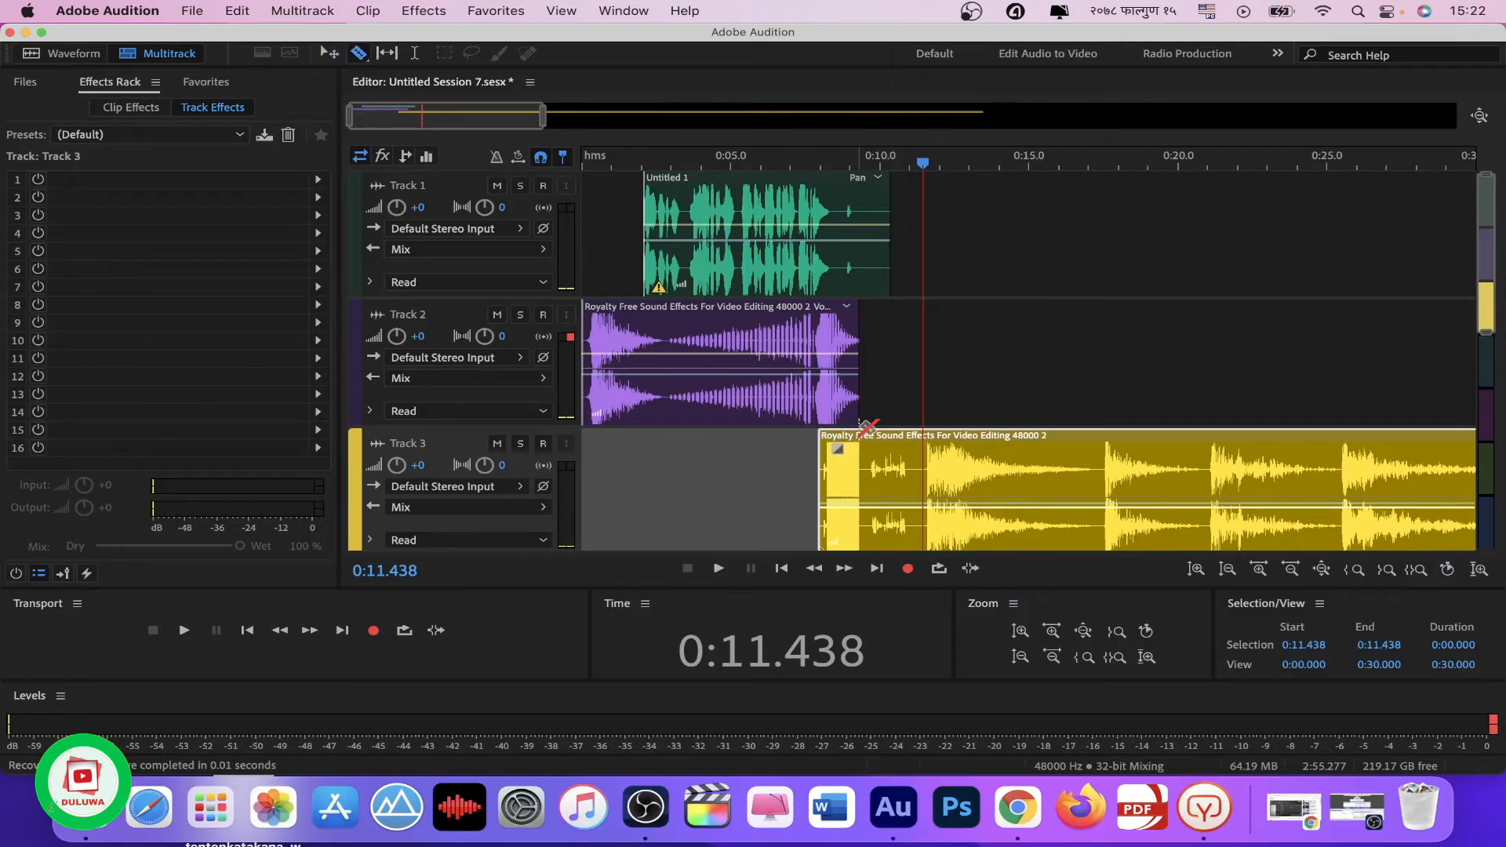
left_click(923, 455)
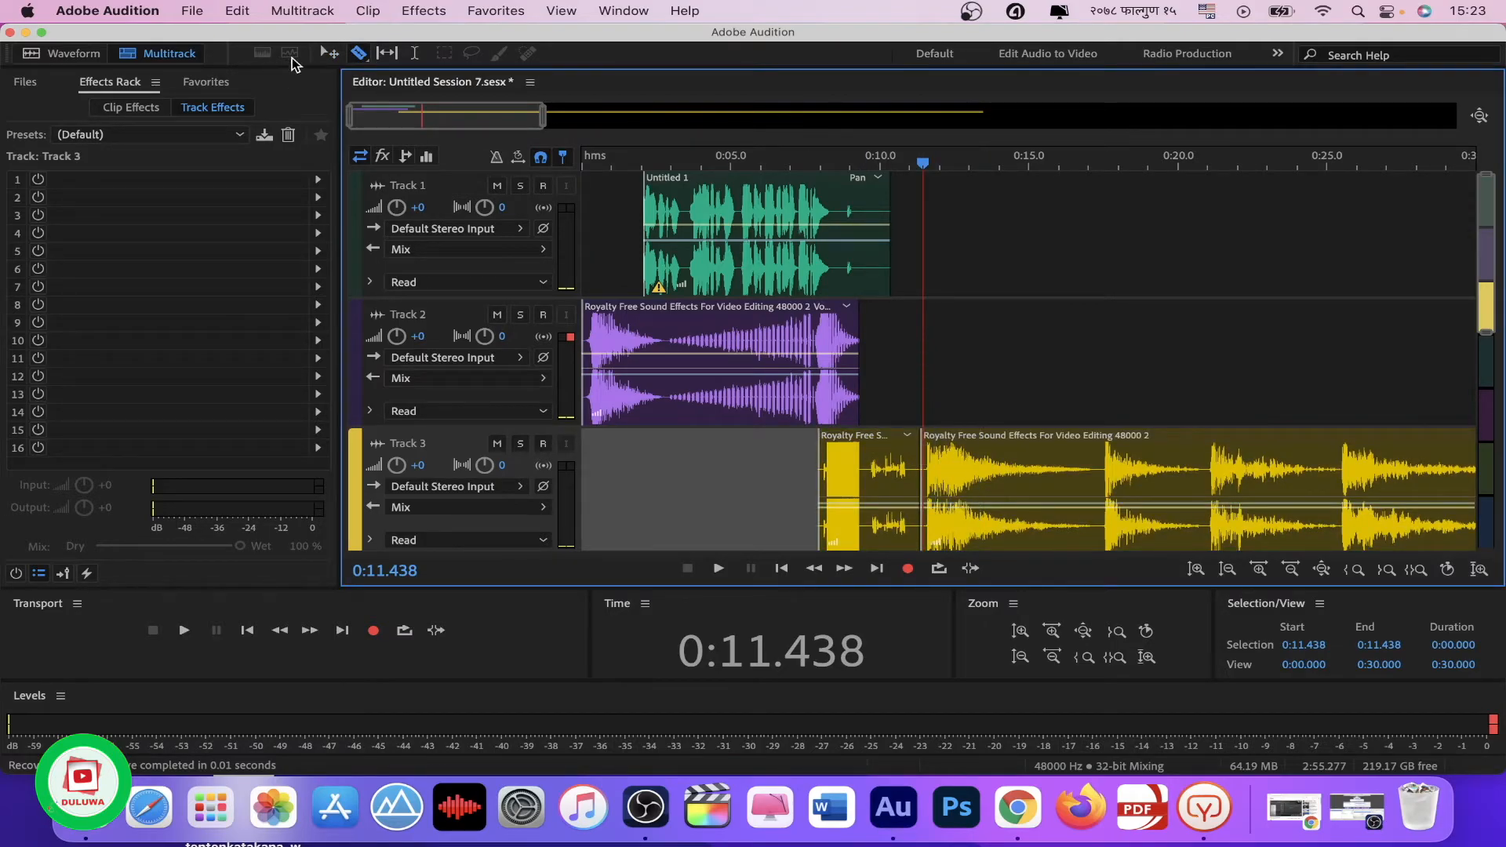
left_click_drag(997, 466, 938, 387)
Step: Play the rearranged mix of all three tracks from the session start
left_click_drag(926, 171, 575, 230)
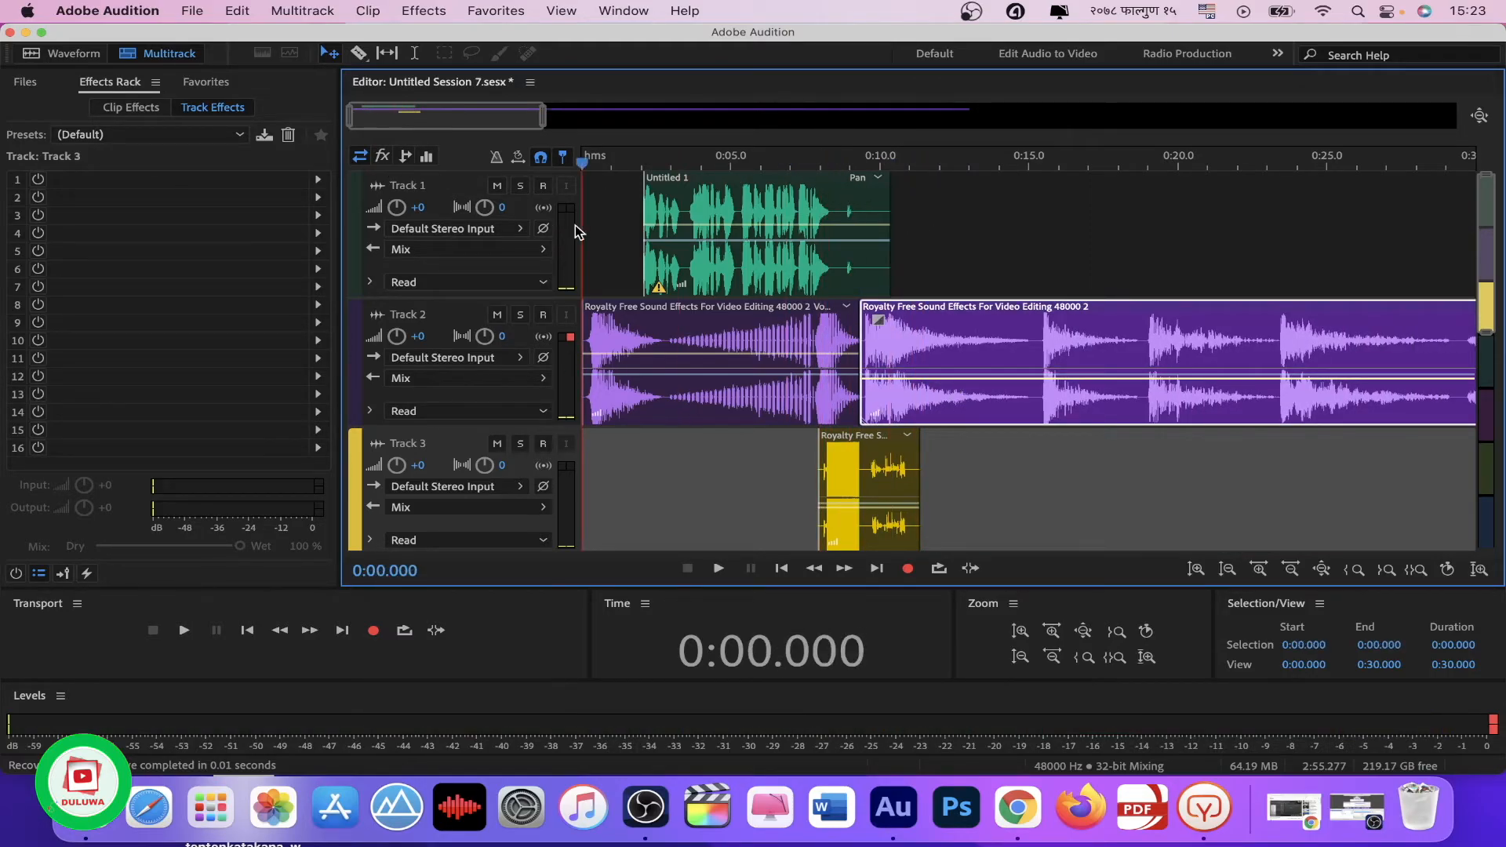
key("space")
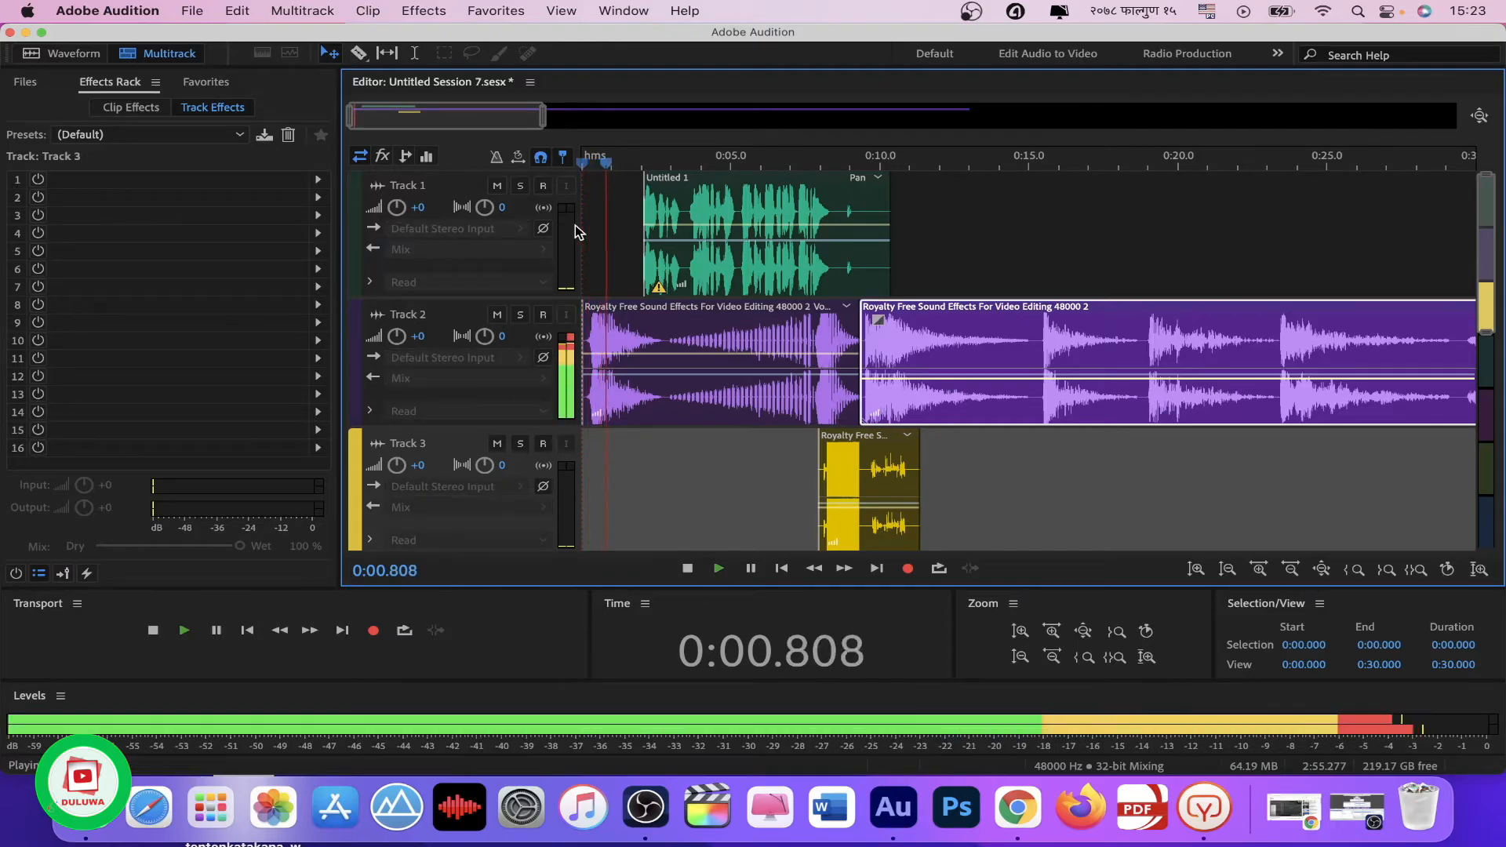